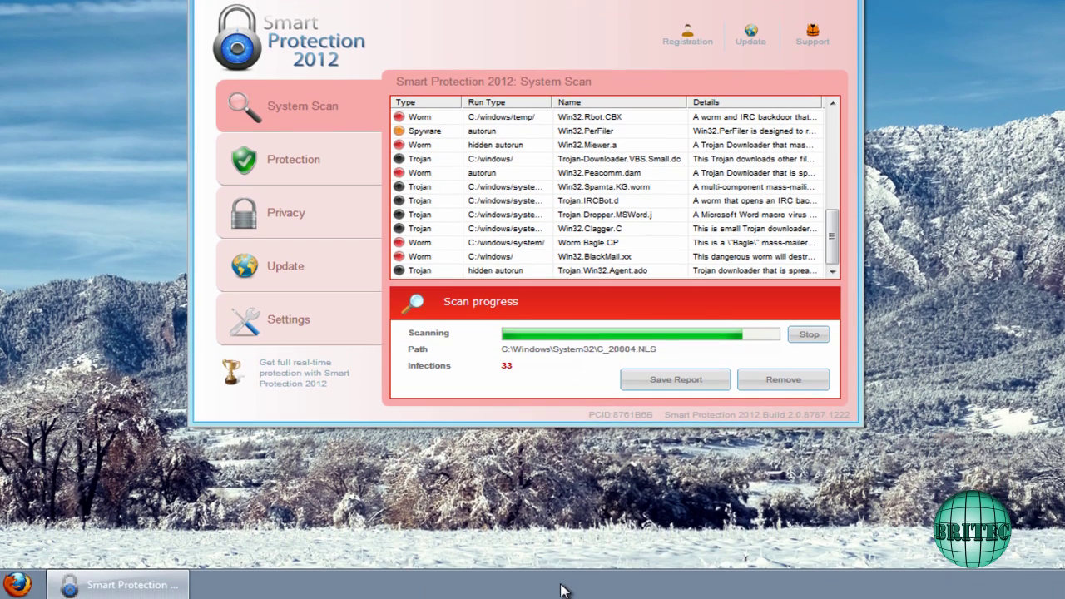
Try to start Task Manager and the Registry Editor (regedit), allowing the editor to make changes to the computer.
right_click(561, 586)
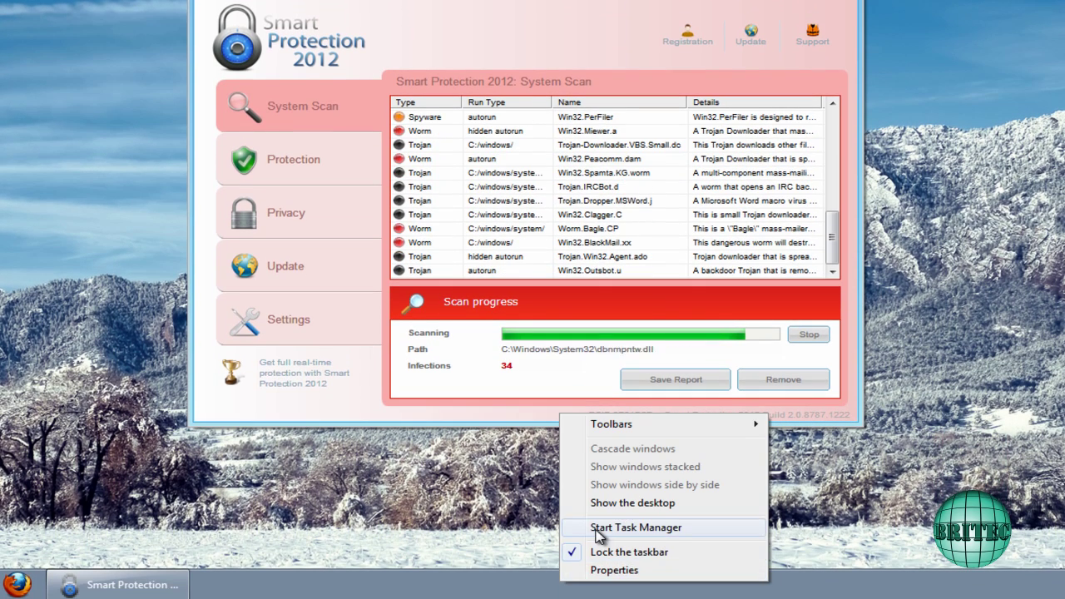
click(598, 531)
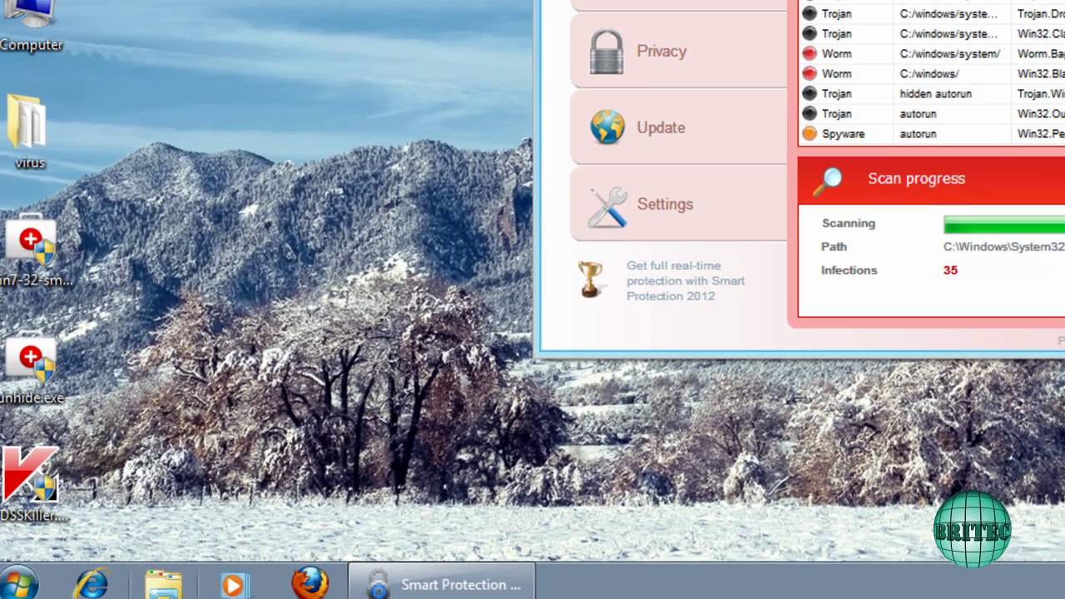
click(23, 581)
click(69, 523)
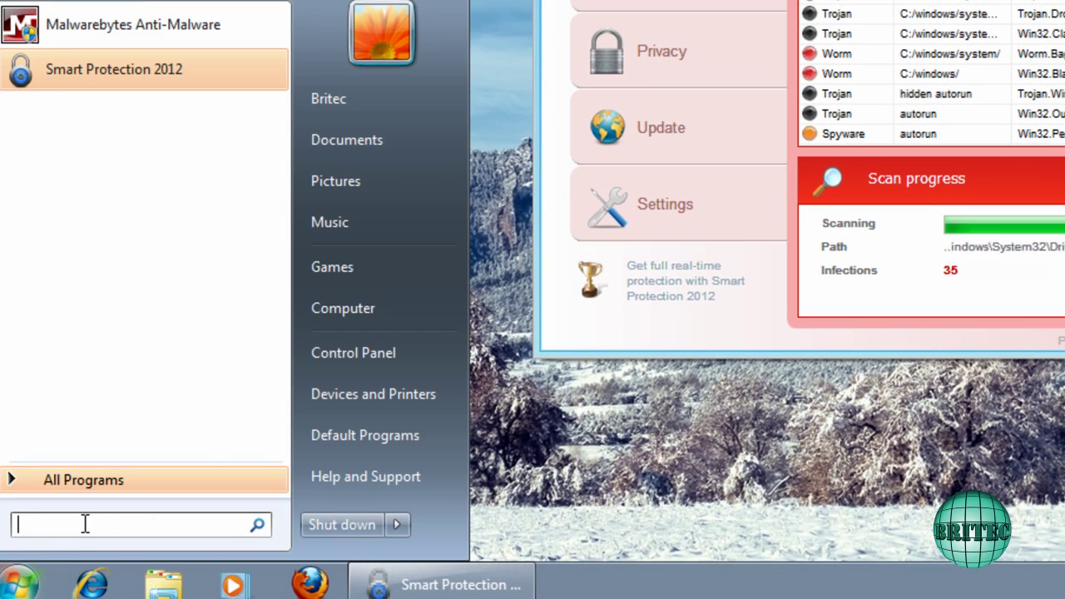
text(regedit)
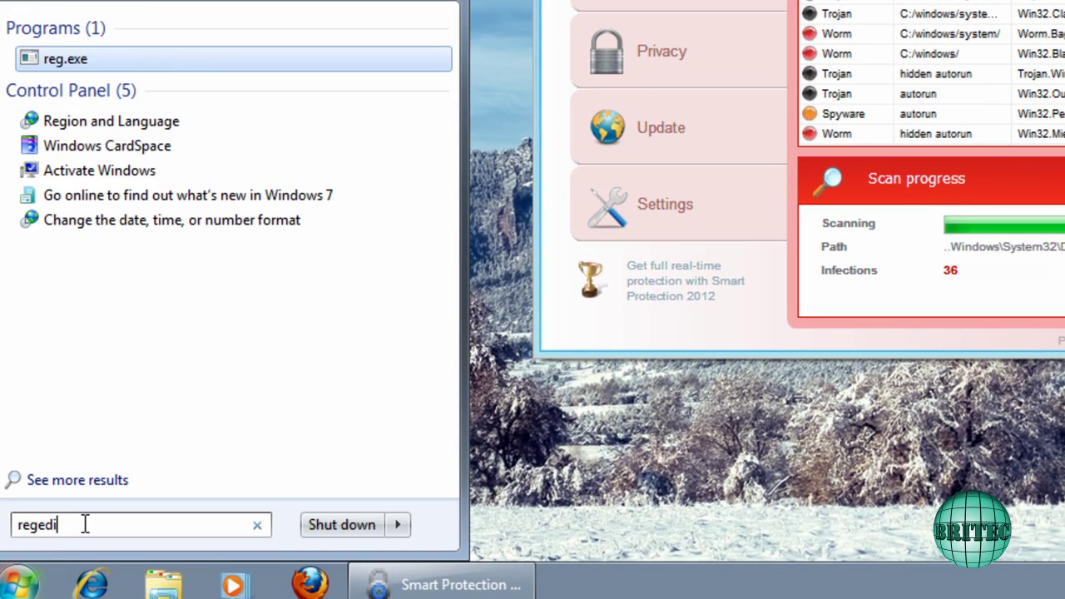
click(58, 55)
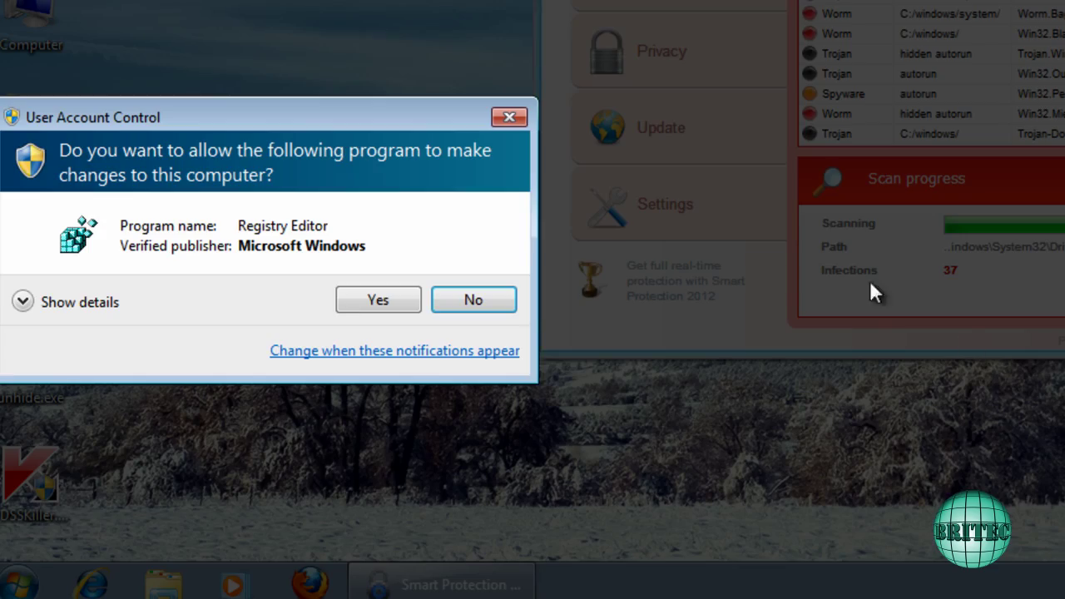
click(347, 303)
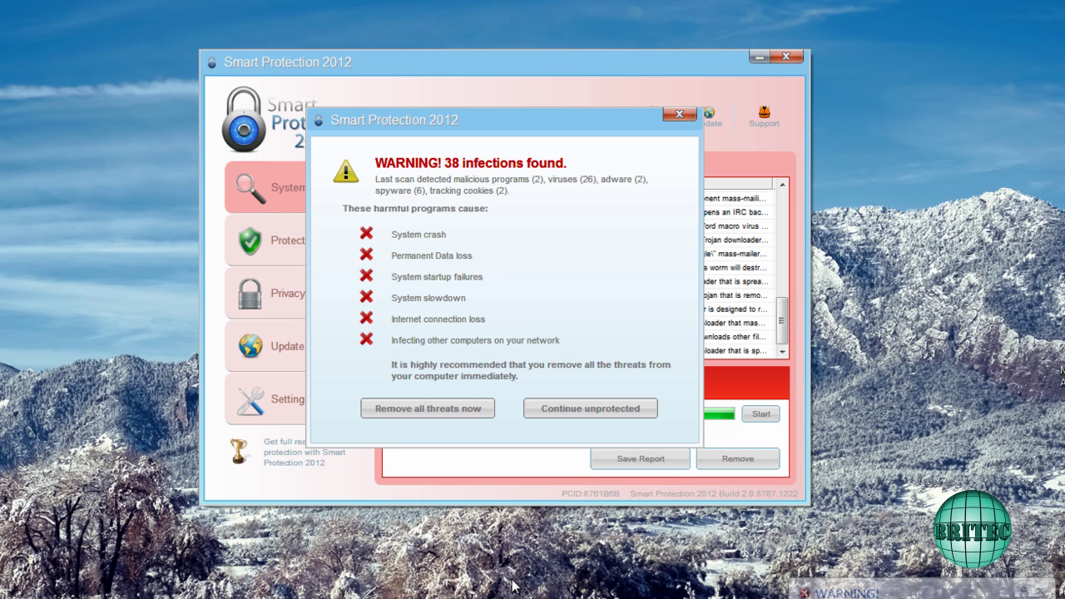
Dismiss the infections warning by choosing to continue unprotected and confirming that choice.
click(573, 416)
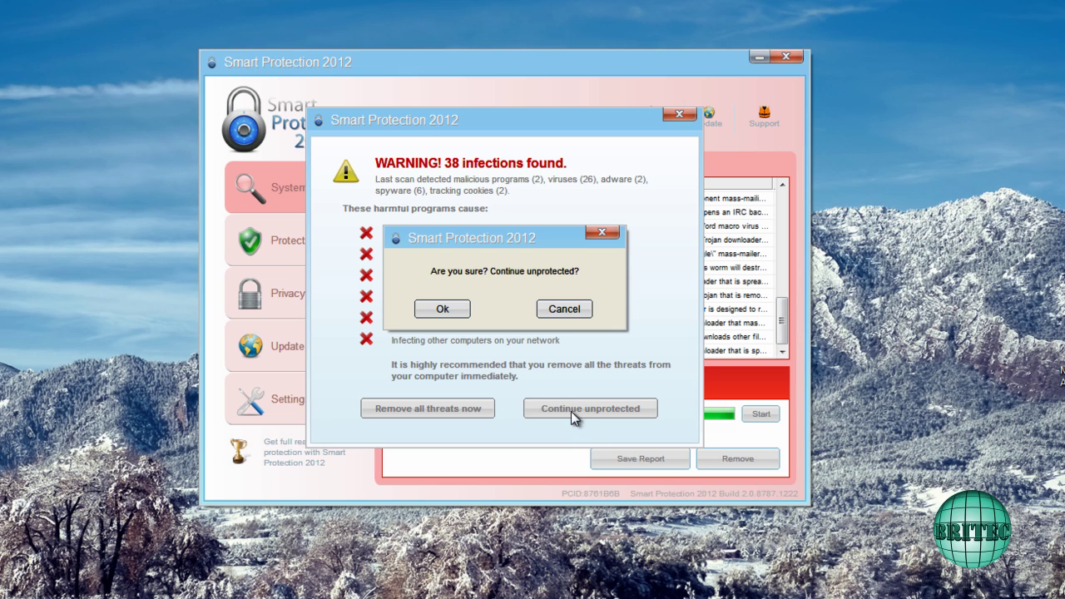
click(442, 309)
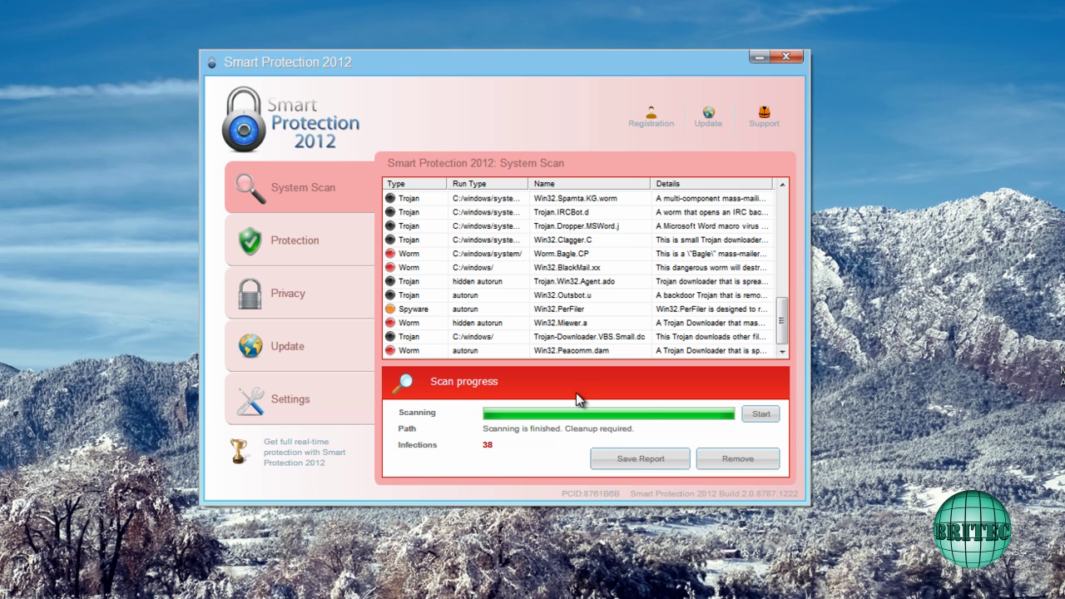
Examine the rogue program's folder under ProgramData through the scan report's save dialog without saving a report.
click(630, 458)
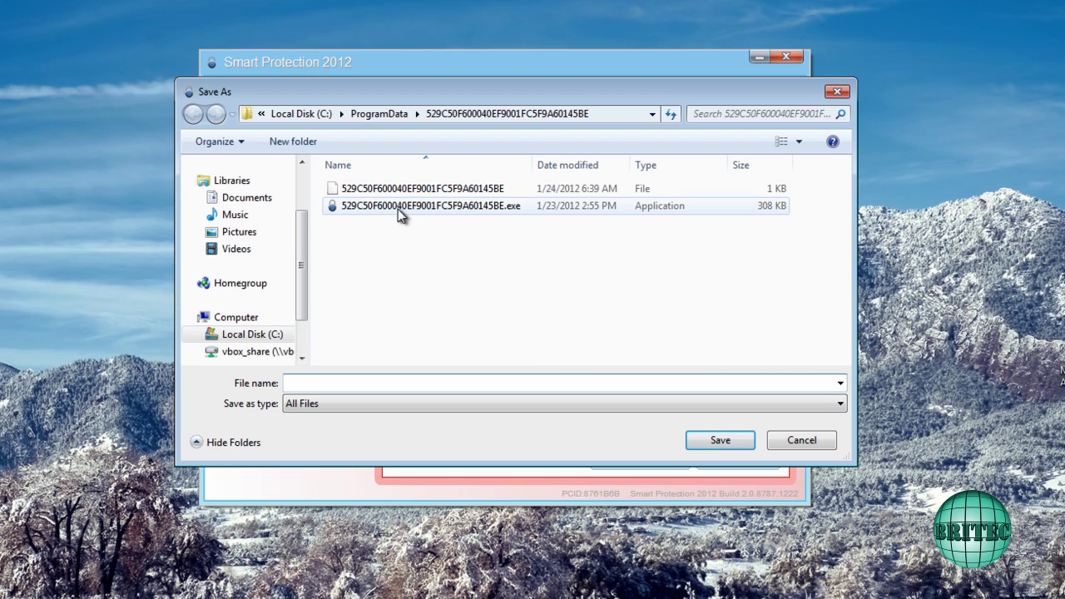
mouse_move(398, 209)
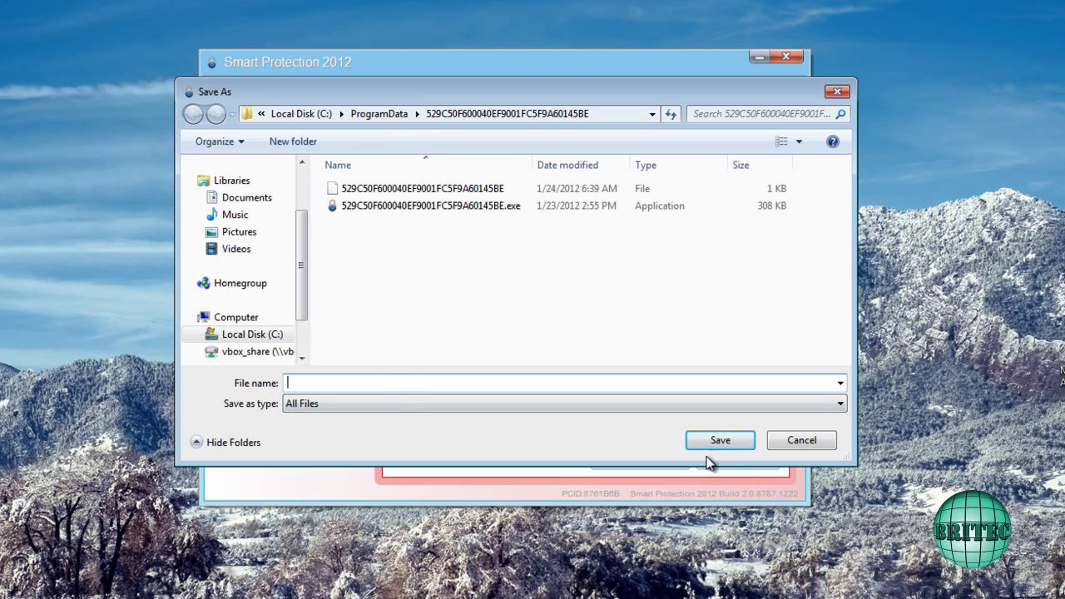
click(801, 441)
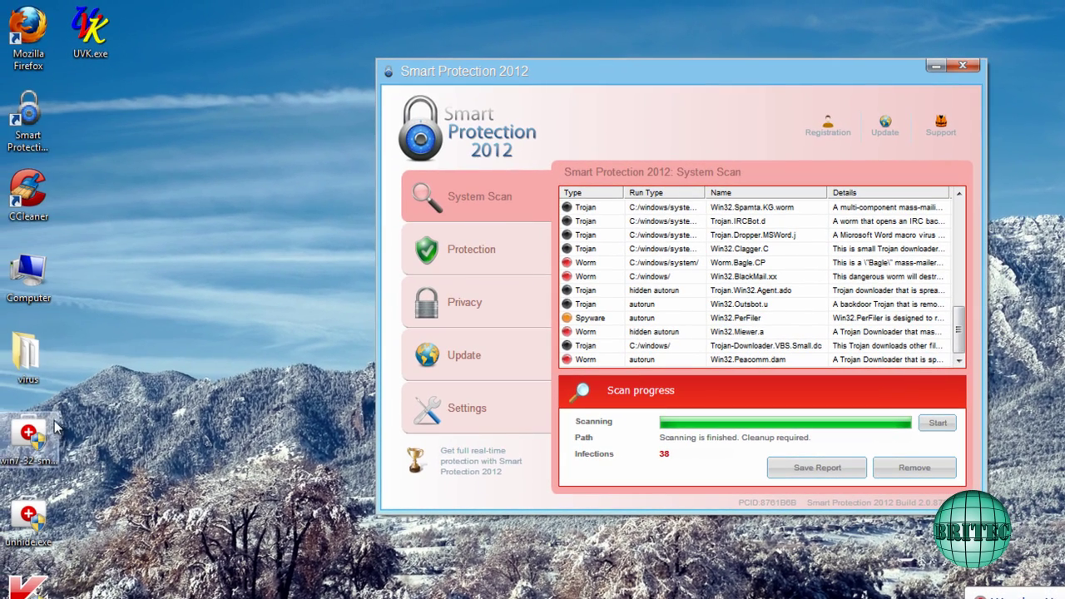
Inspect the target path in the properties of the Smart Protection 2012 desktop shortcut, leaving them unchanged.
right_click(24, 121)
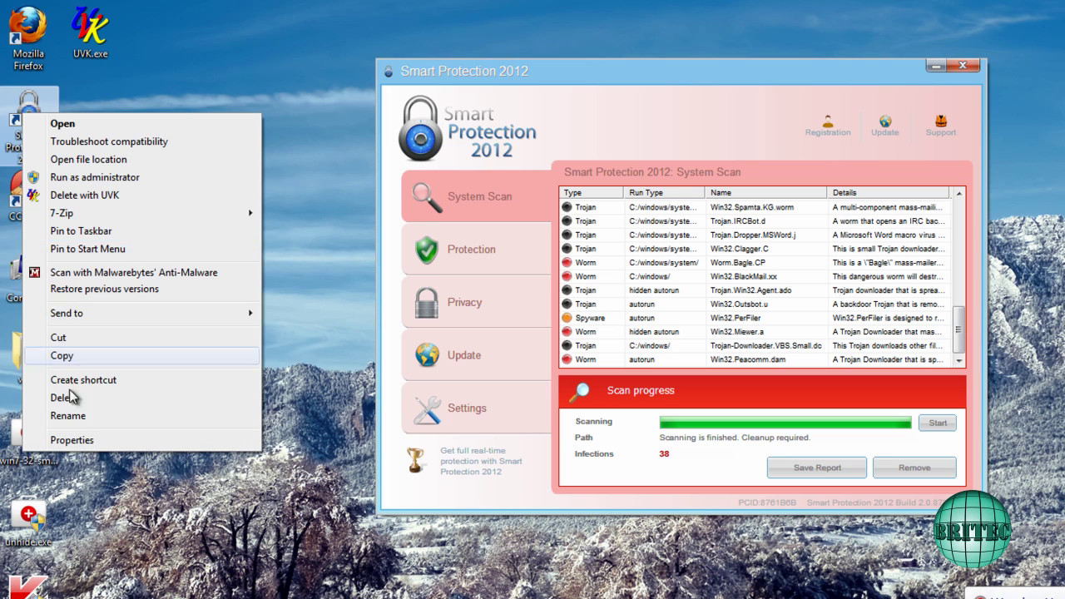
click(46, 499)
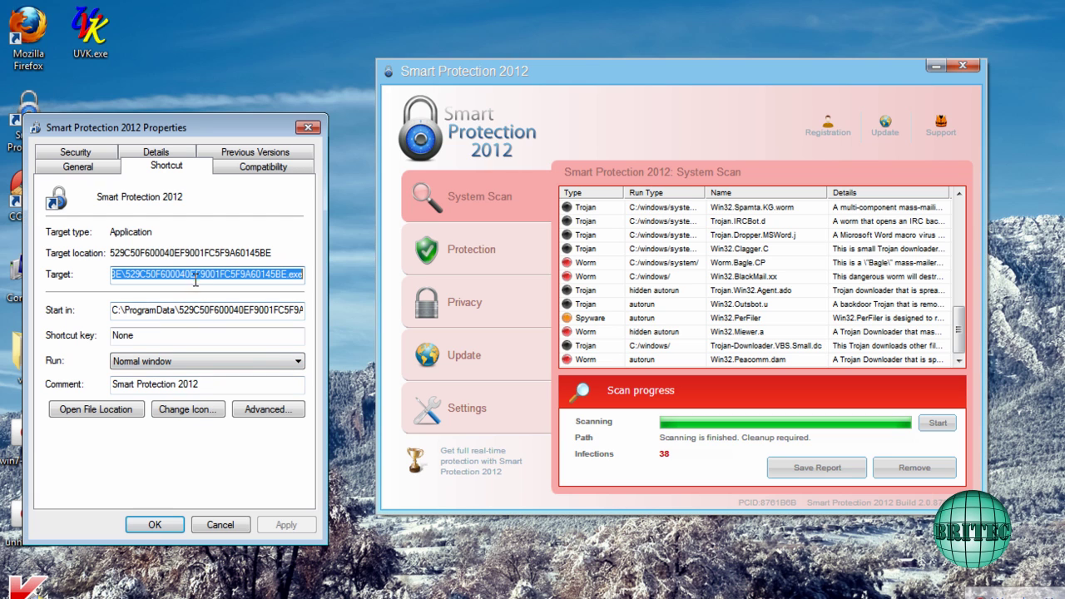
drag(196, 281, 272, 459)
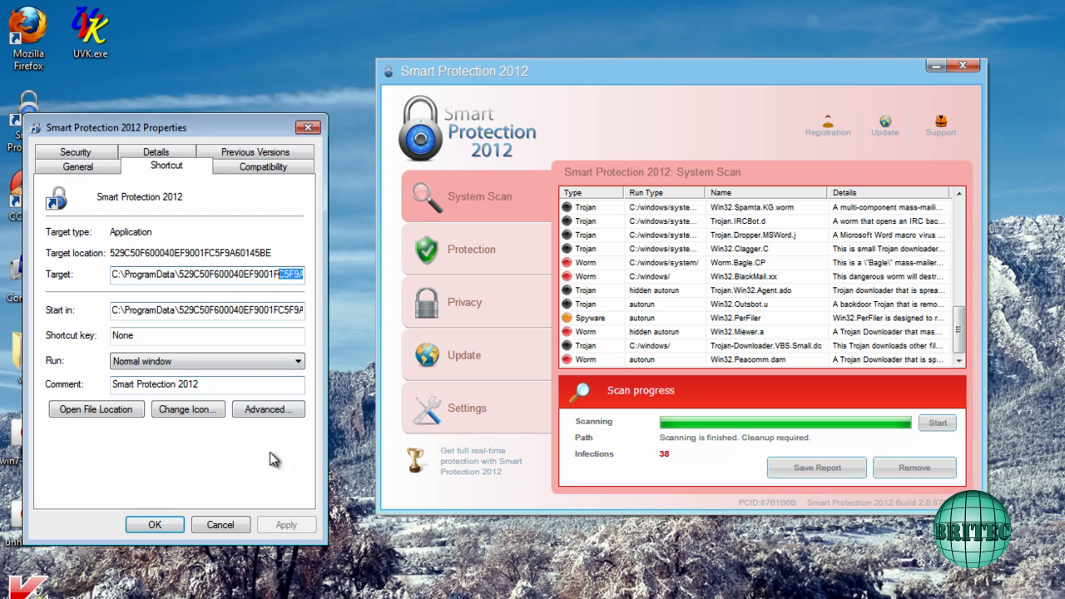
click(230, 527)
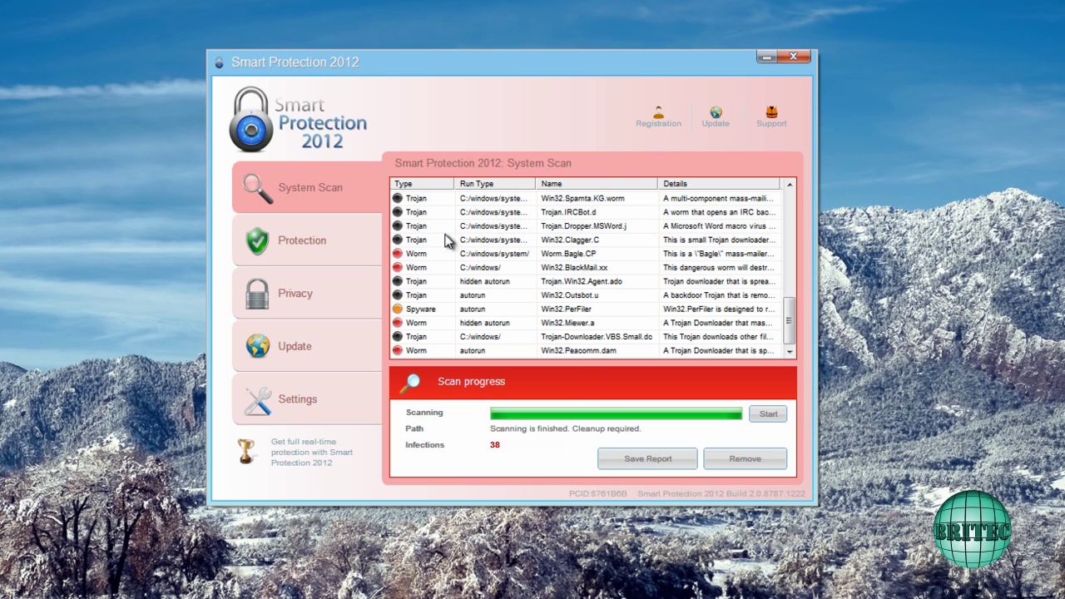
View the registration form and the licence purchase page, and close both without registering or buying.
click(654, 126)
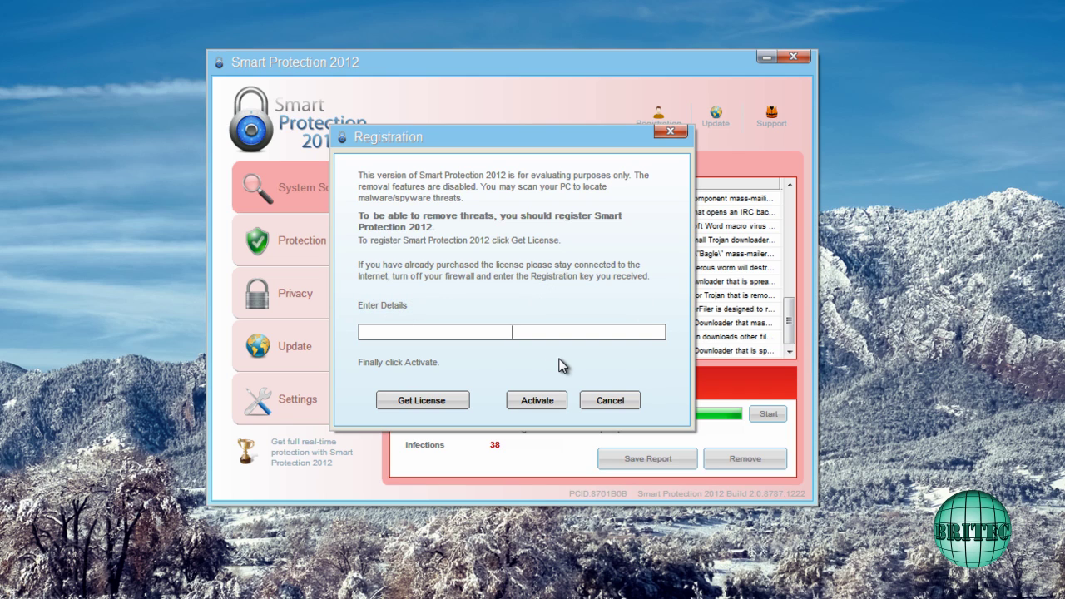
click(669, 134)
click(436, 316)
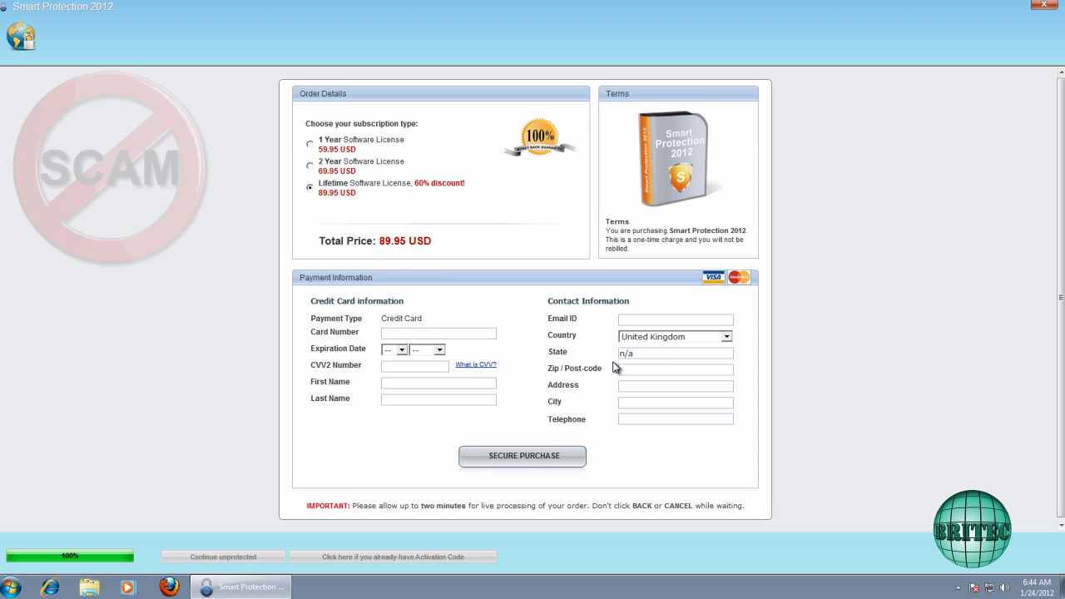
click(1046, 6)
click(477, 308)
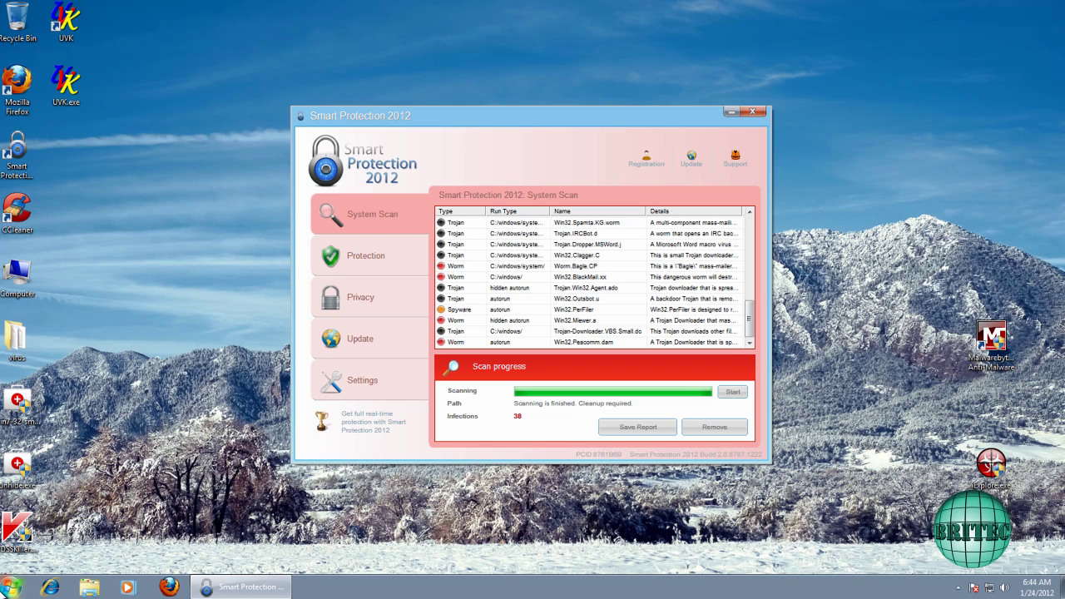
Open the folder 529C50F600040EF9001FC5F9A60145BE inside ProgramData on Local Disk (C:).
key(super)
click(199, 441)
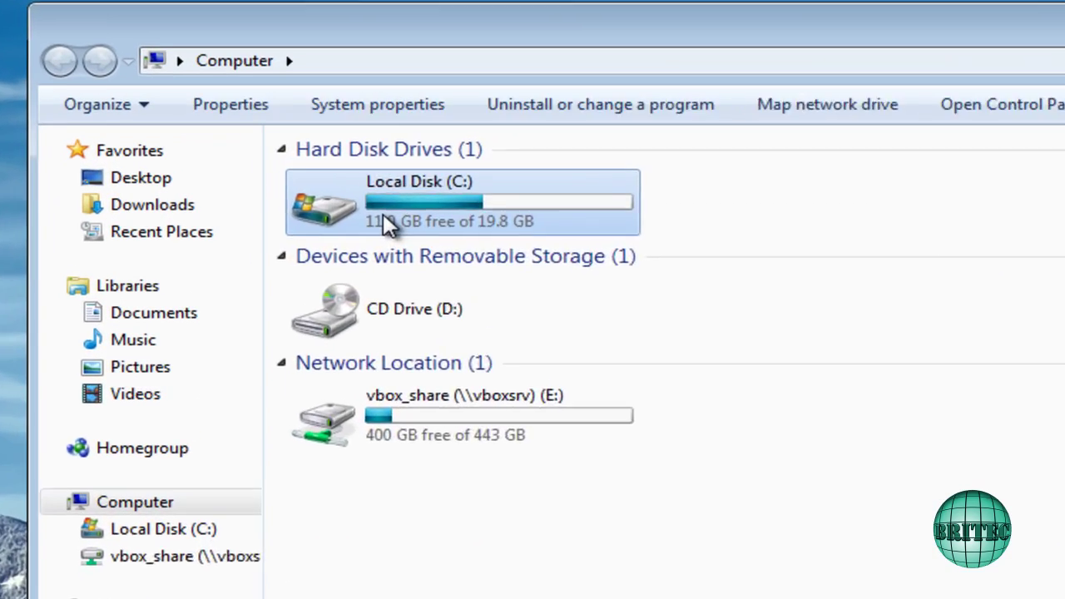
double_click(304, 205)
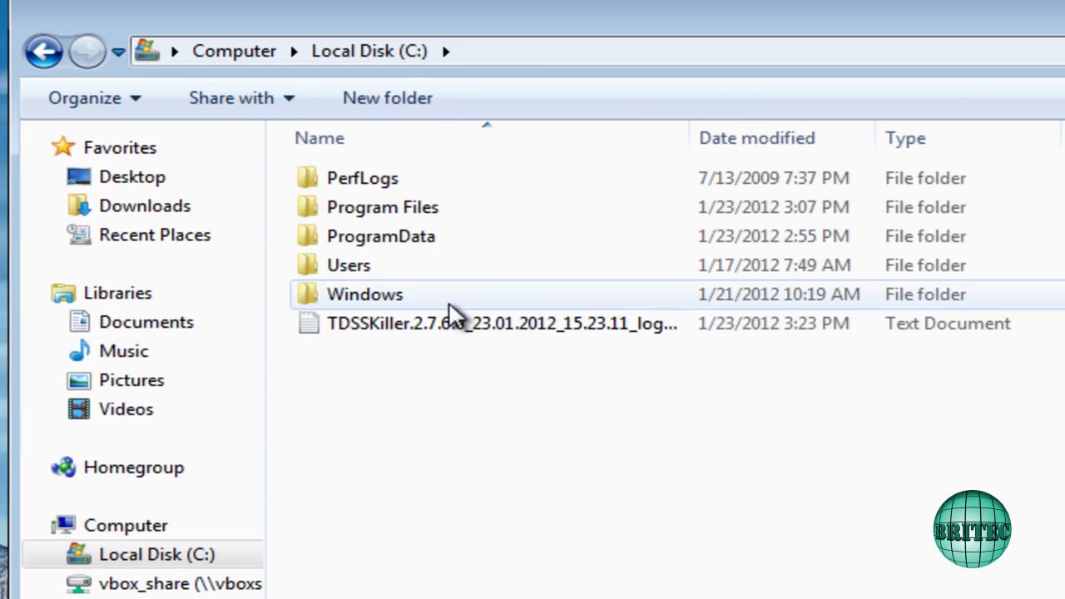
double_click(381, 244)
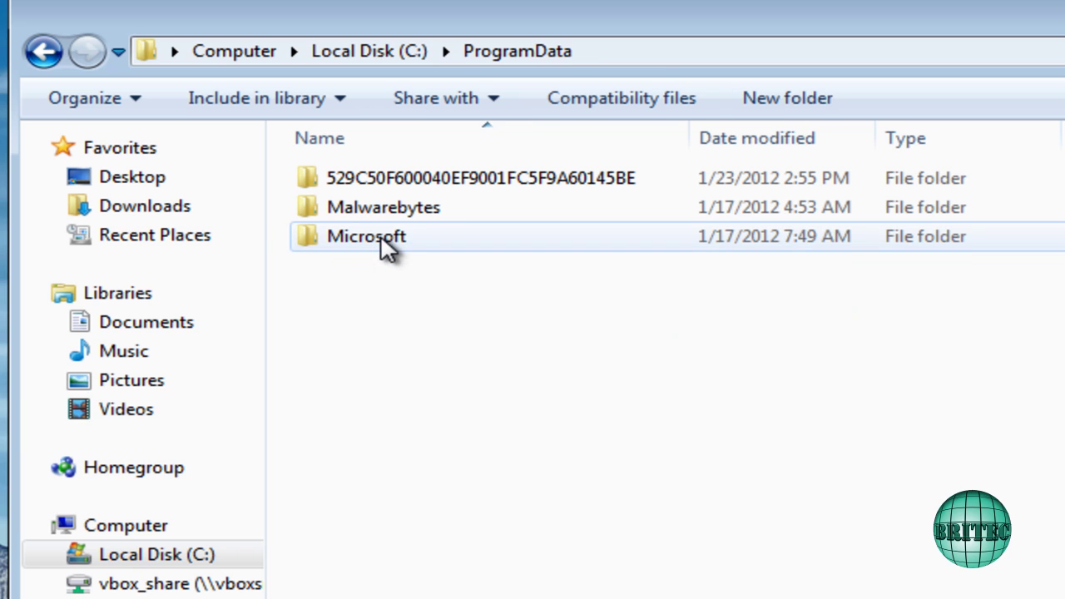
double_click(459, 180)
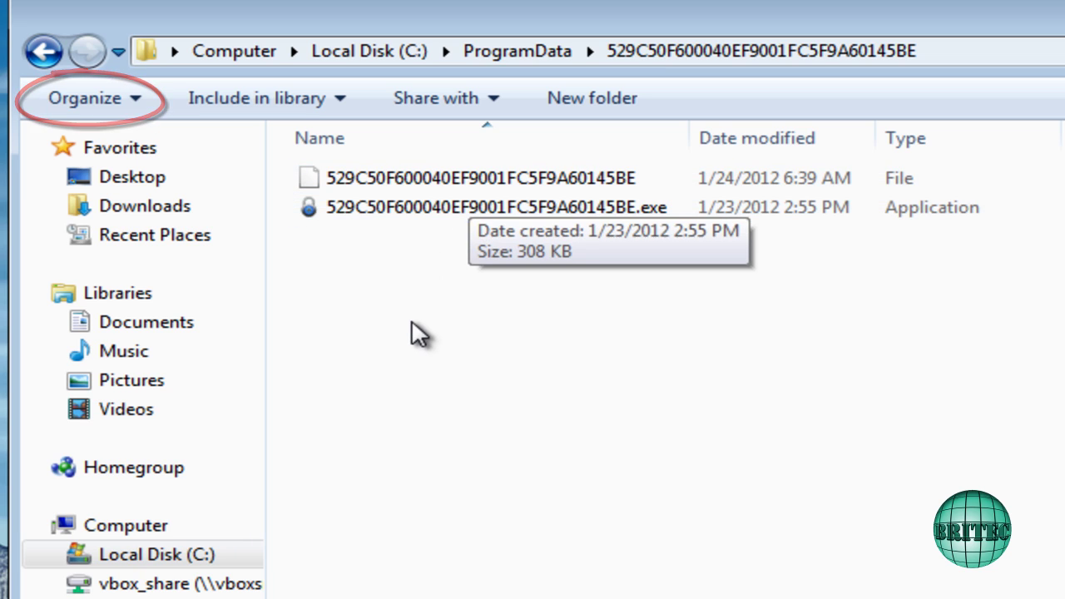
Check the folder view options for hidden files and file extensions, and leave the rogue program's folder.
click(131, 96)
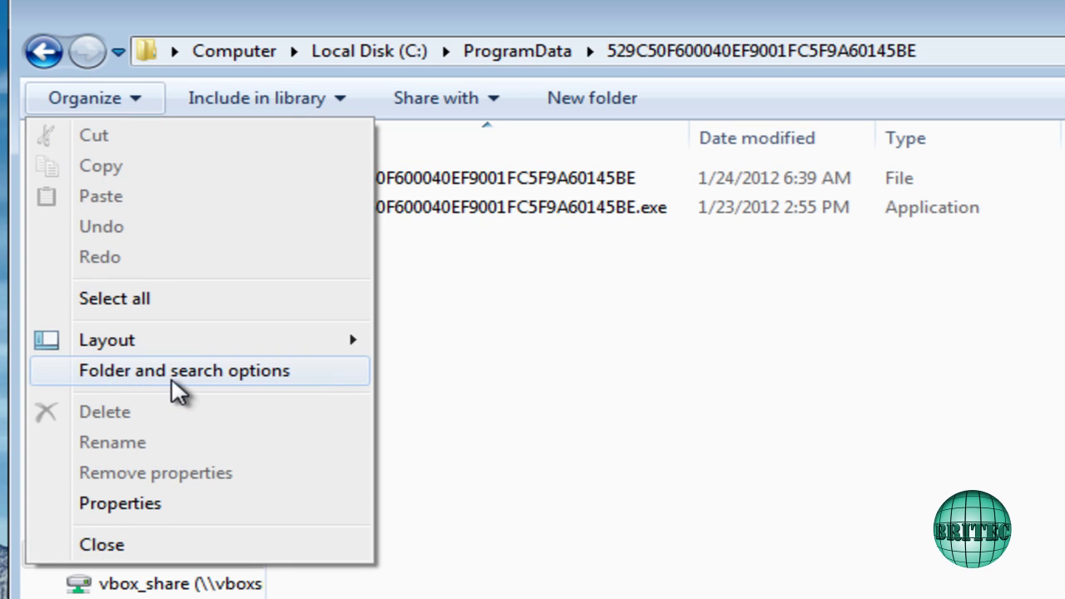
click(211, 376)
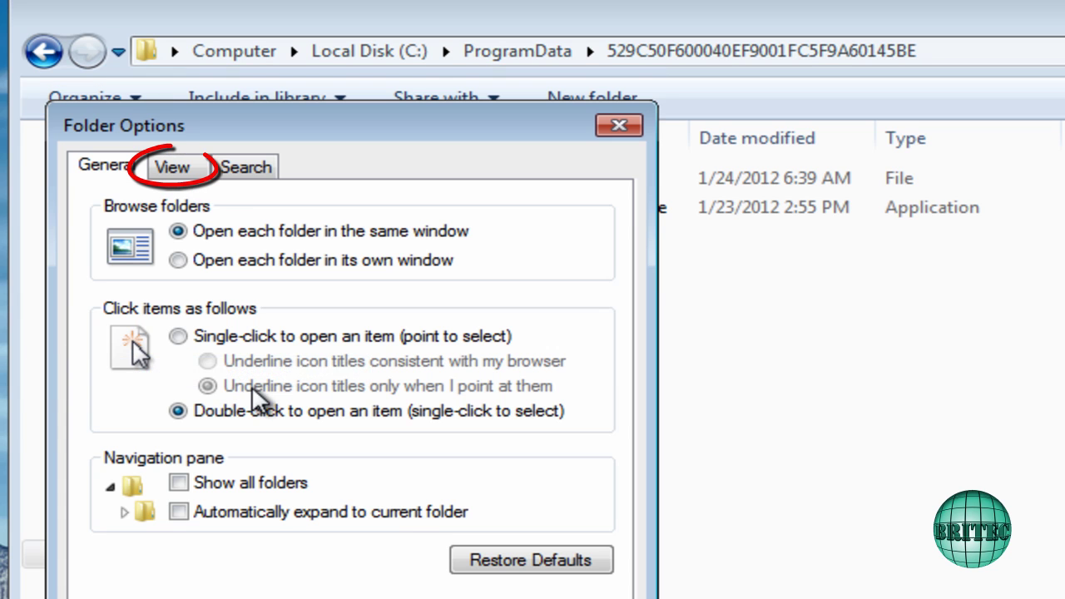
click(169, 164)
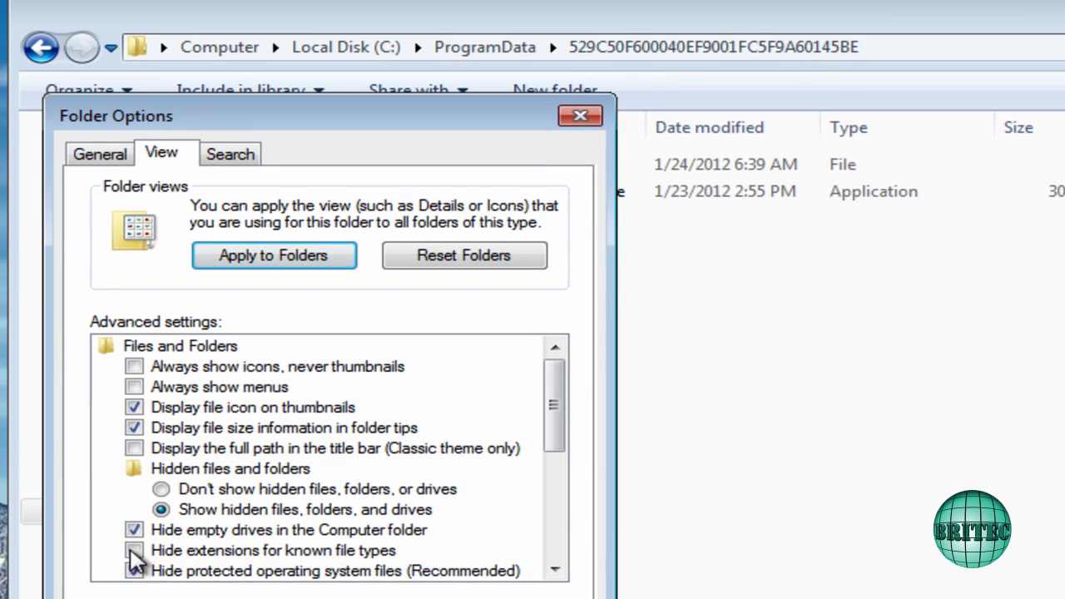
key(Return)
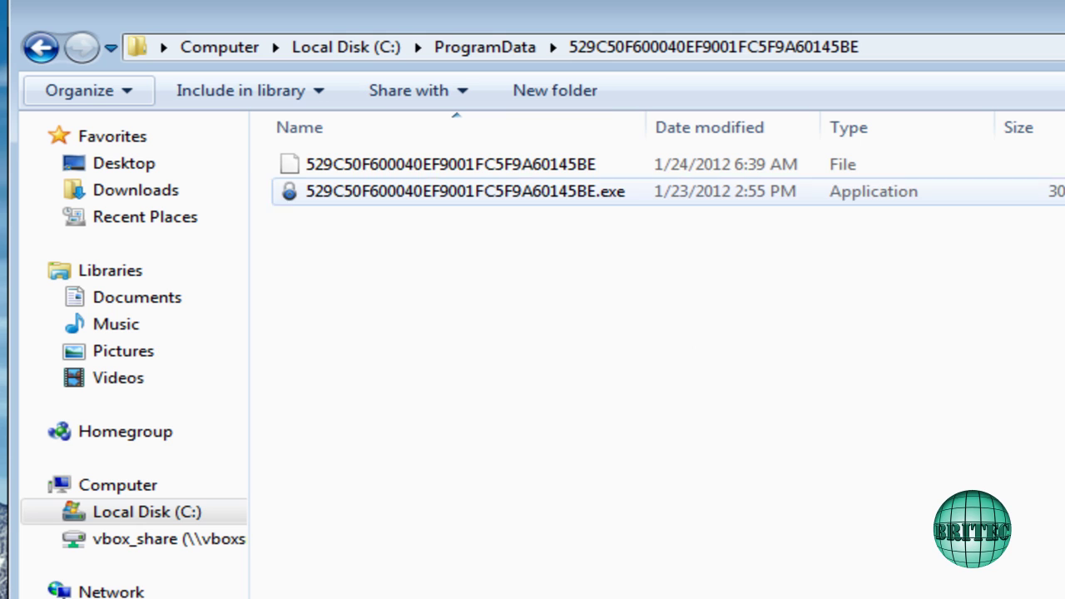
click(41, 48)
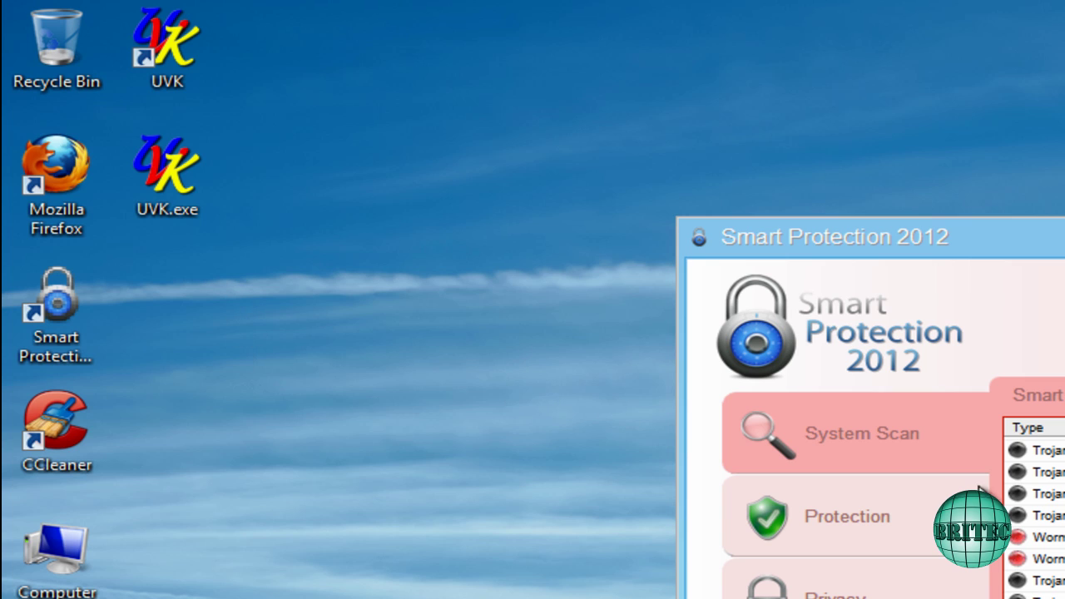
Move UVK.exe to an empty area of the desktop and rename it winlogon.exe.
drag(147, 174, 417, 536)
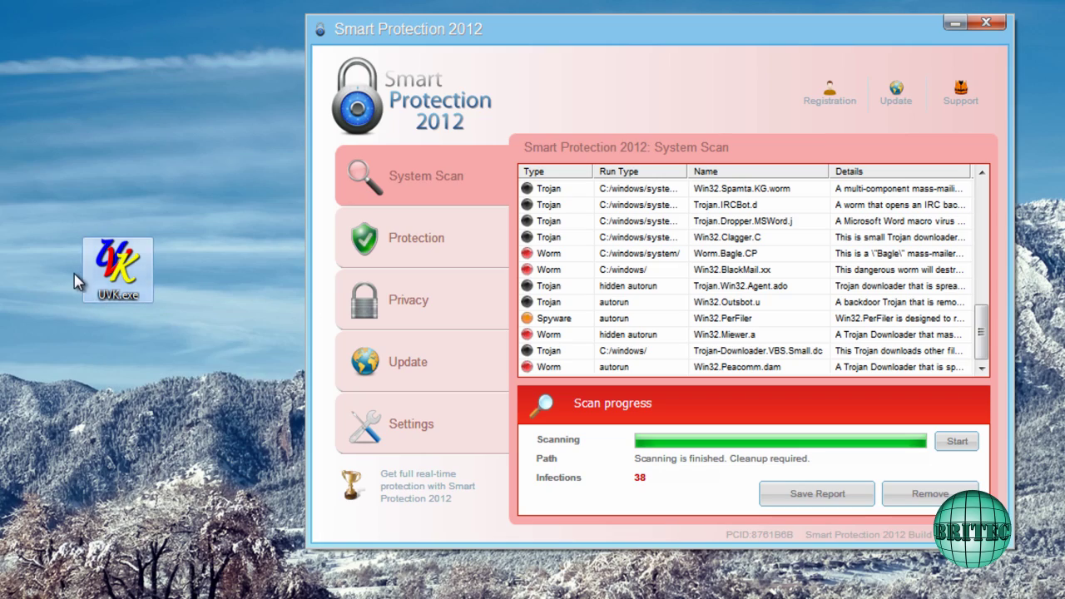
mouse_move(101, 280)
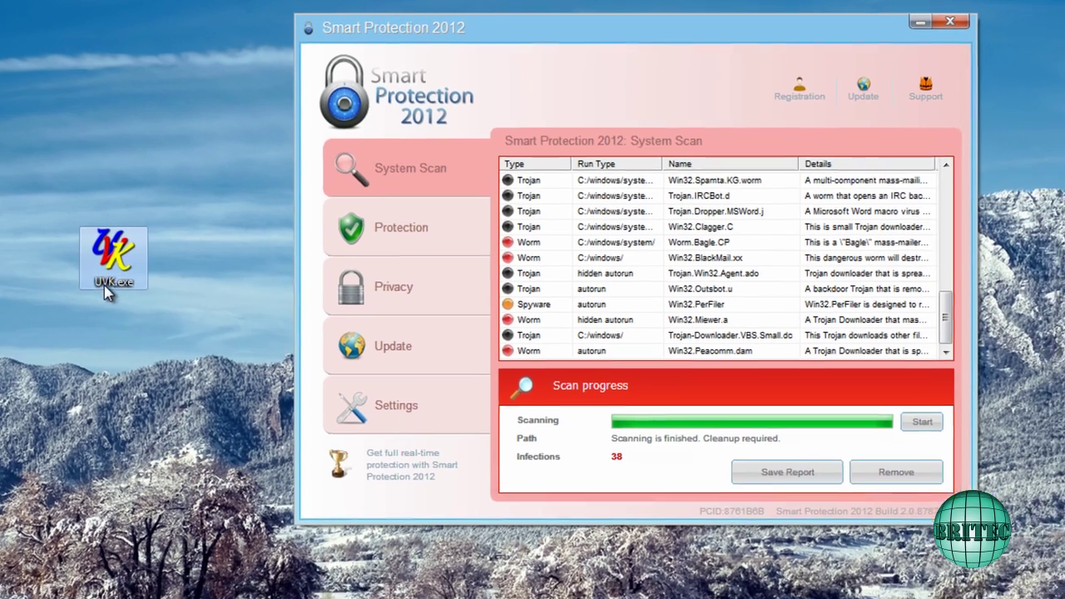
right_click(113, 300)
click(158, 564)
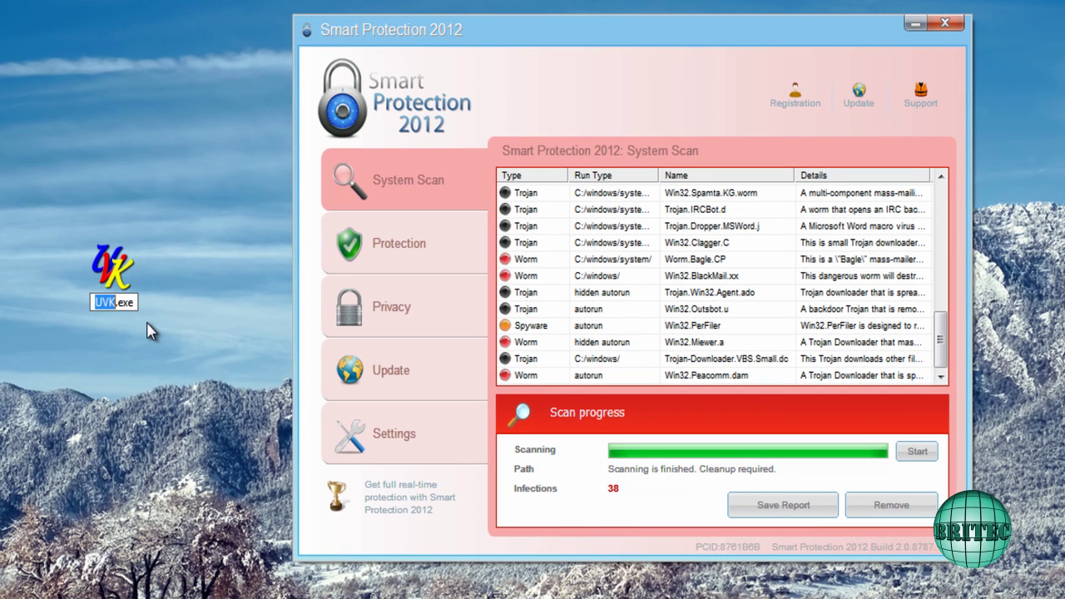
text(winlog)
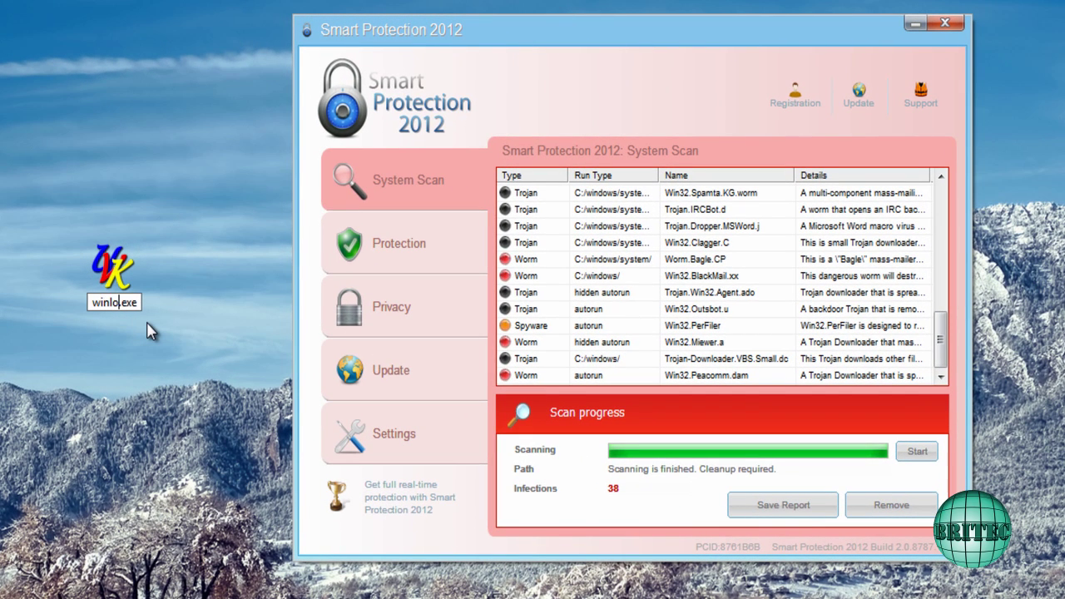
text(on)
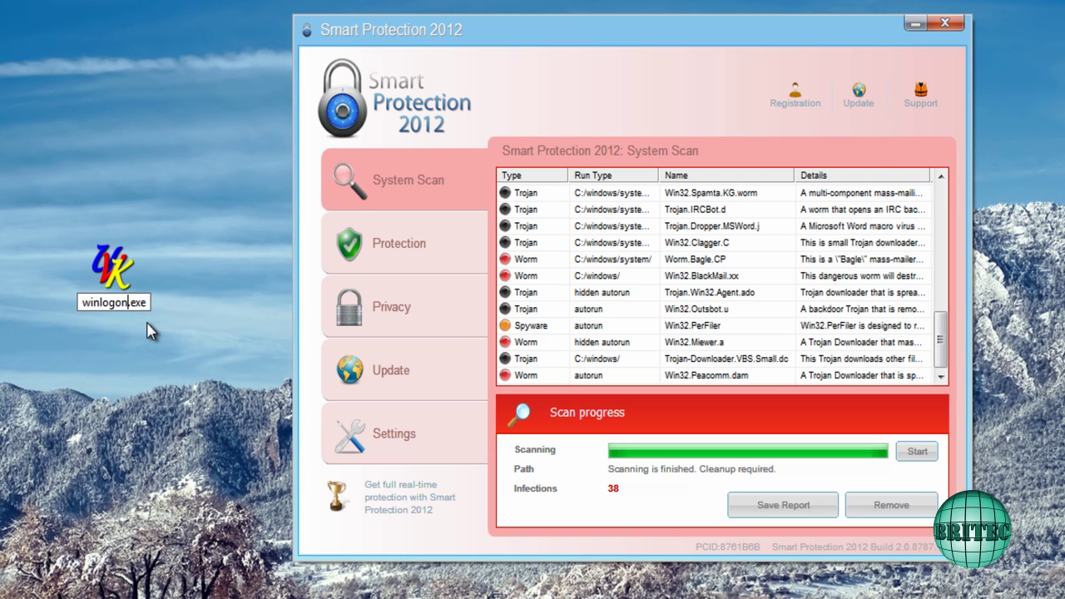
key(Return)
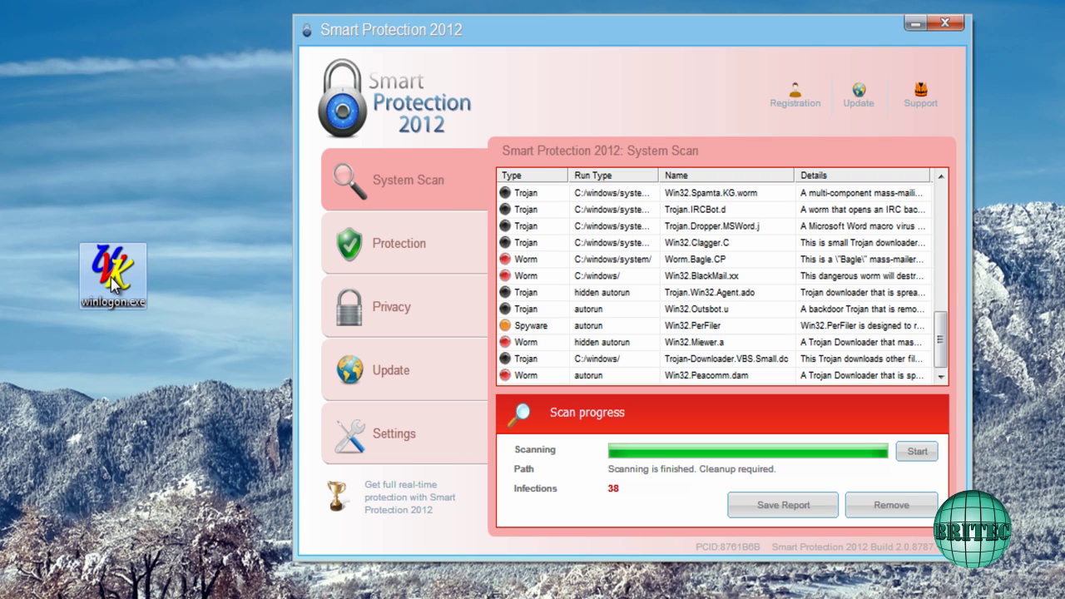
Launch the renamed winlogon.exe and allow Ultra Virus Killer Portable to make changes to the computer.
double_click(112, 283)
click(668, 320)
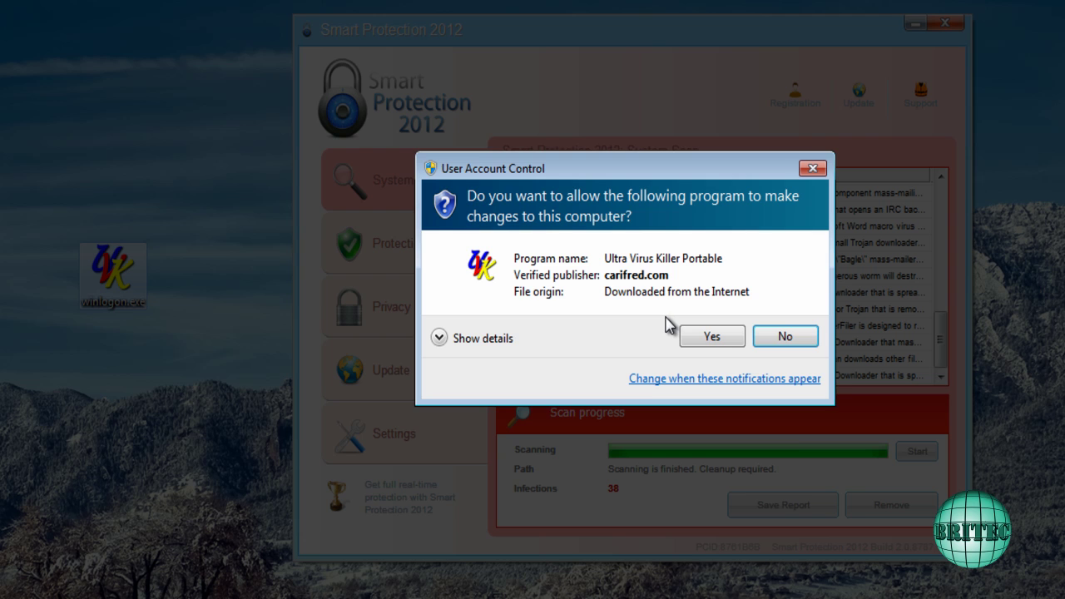
click(708, 340)
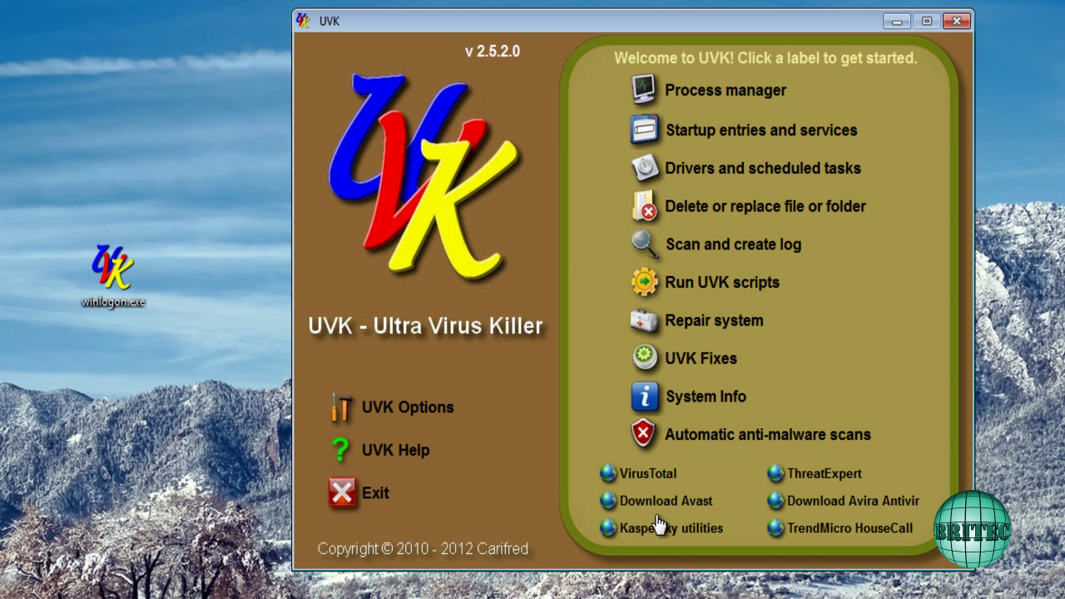
Kill the no-publisher process running from ProgramData\529C50F600040EF9001FC5F9A60145BE and delete its file with UVK's Process Manager.
click(725, 93)
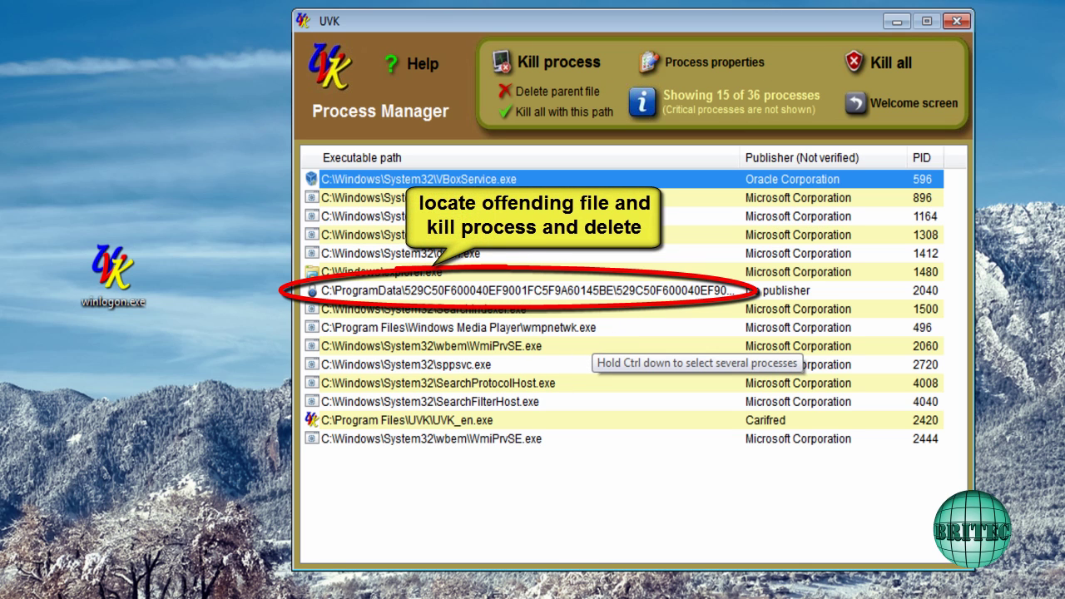
click(398, 298)
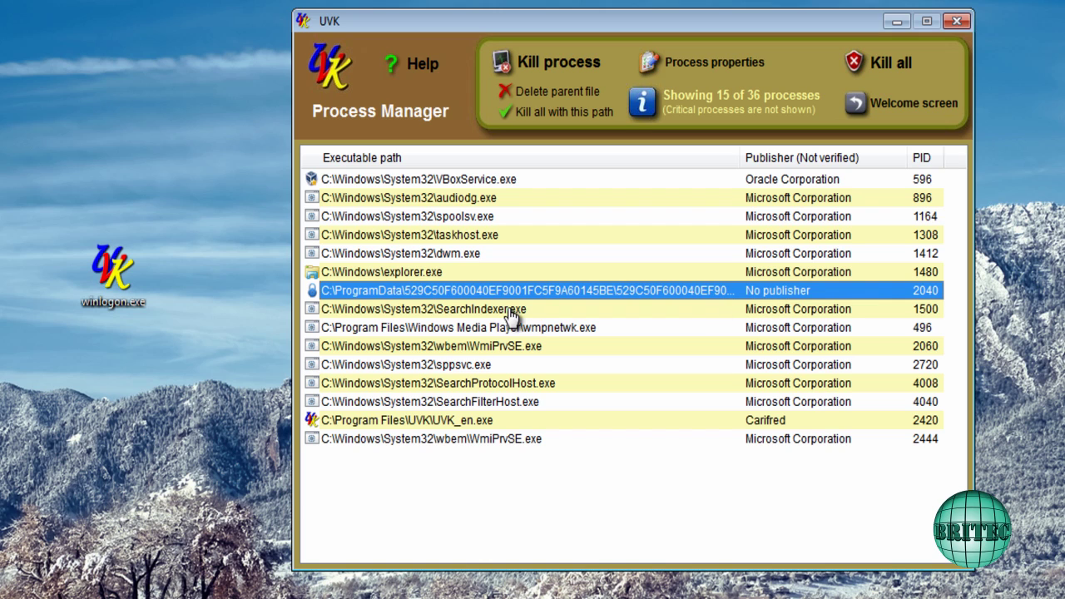
right_click(383, 287)
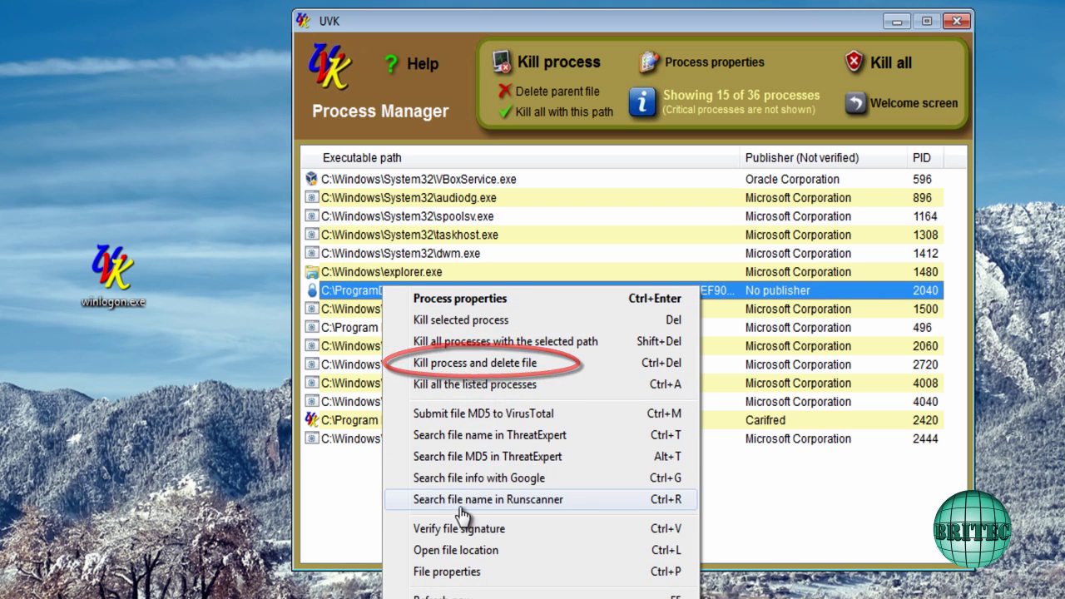
click(454, 369)
click(572, 362)
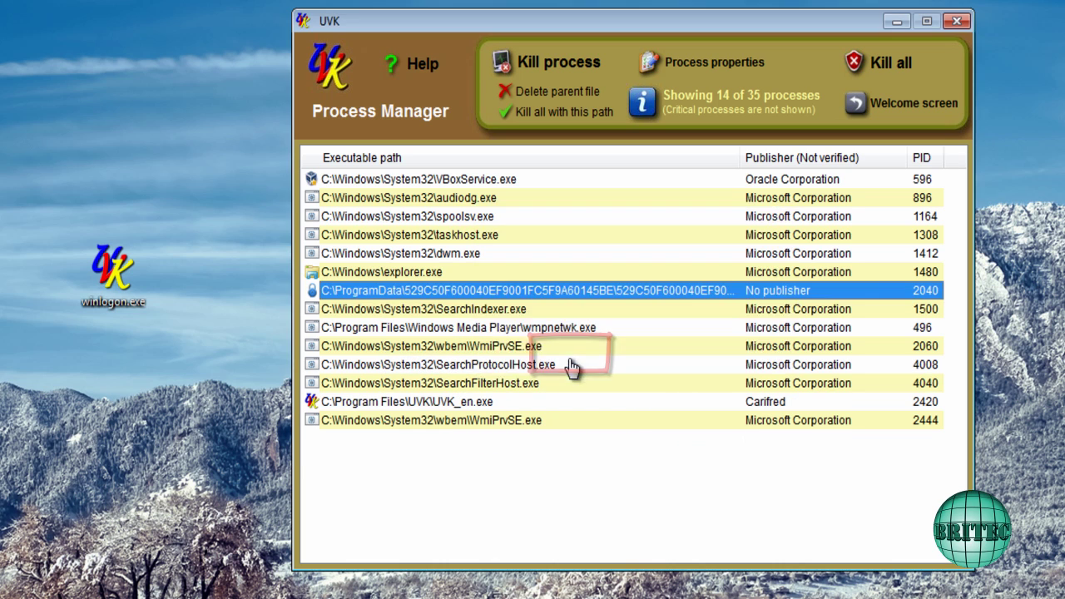
click(728, 354)
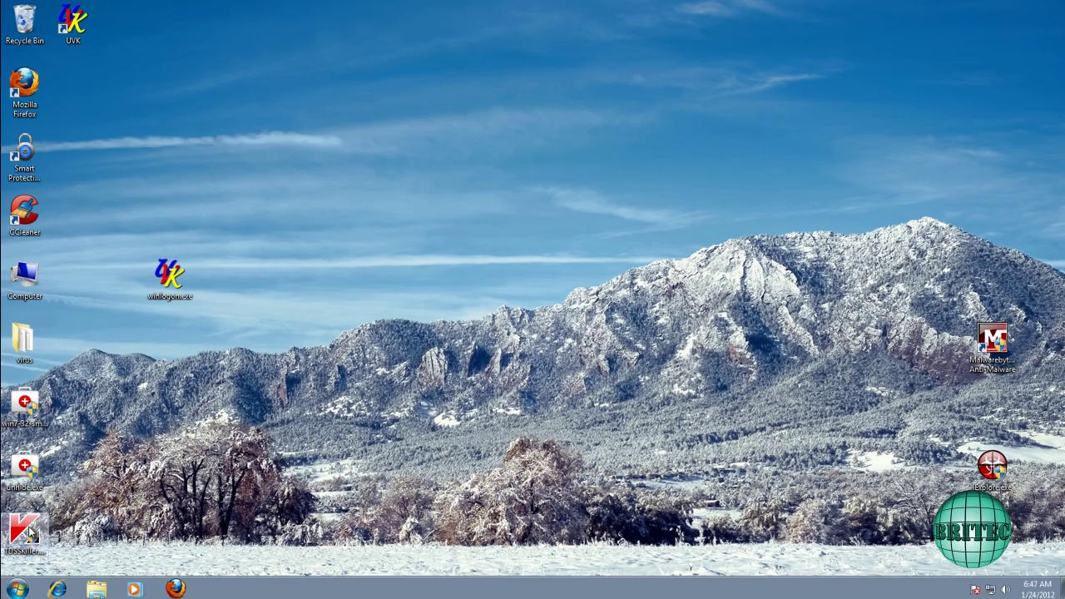
Move TDSSKiller.exe to an empty desktop area, rename it TDSSKiller.com and start its rootkit scan.
drag(15, 522, 531, 136)
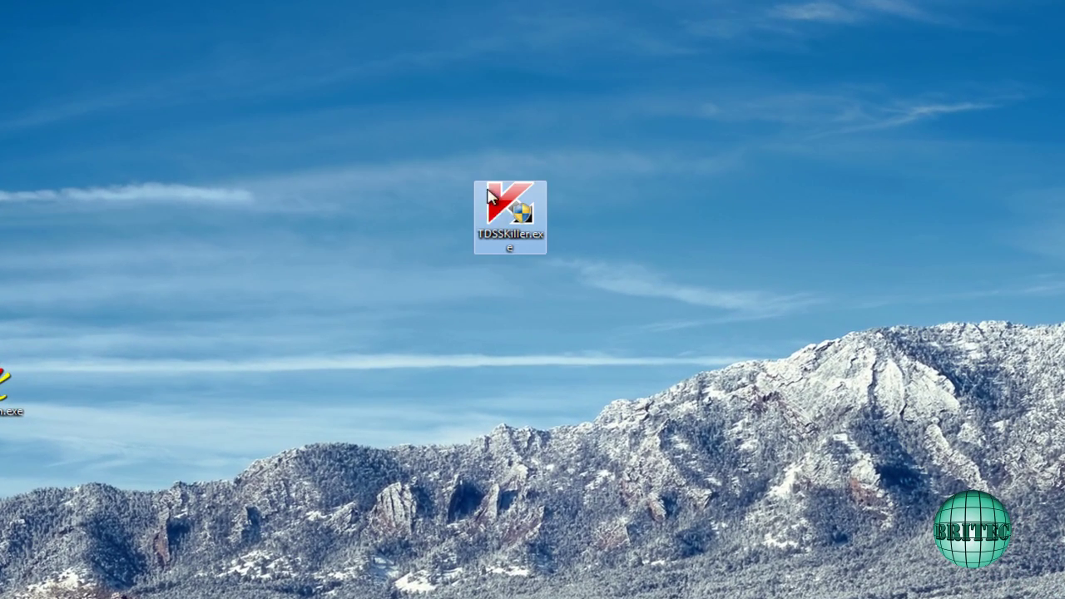
right_click(505, 240)
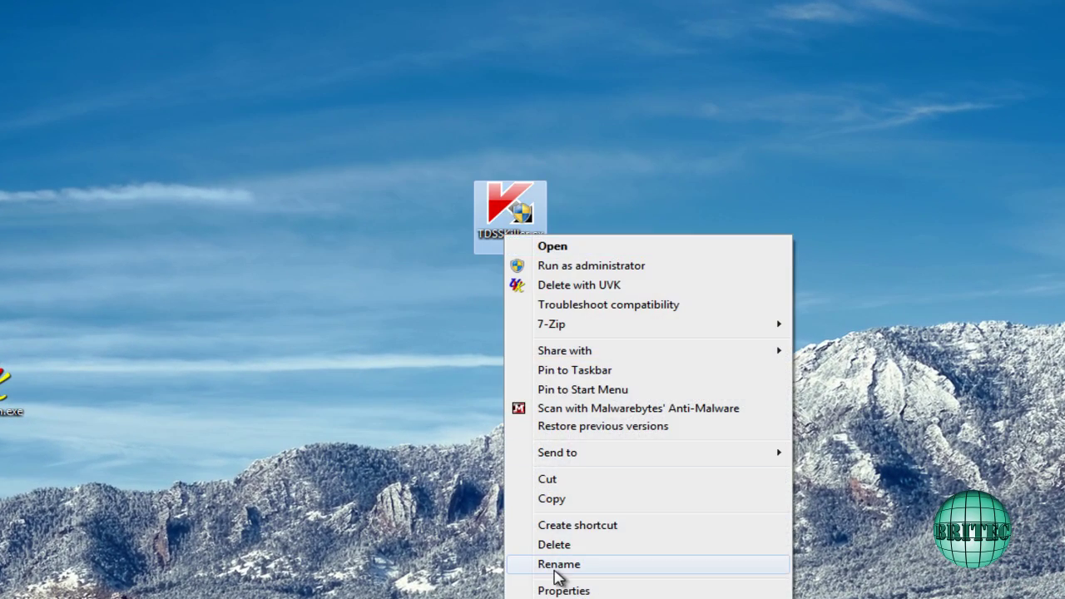
click(558, 564)
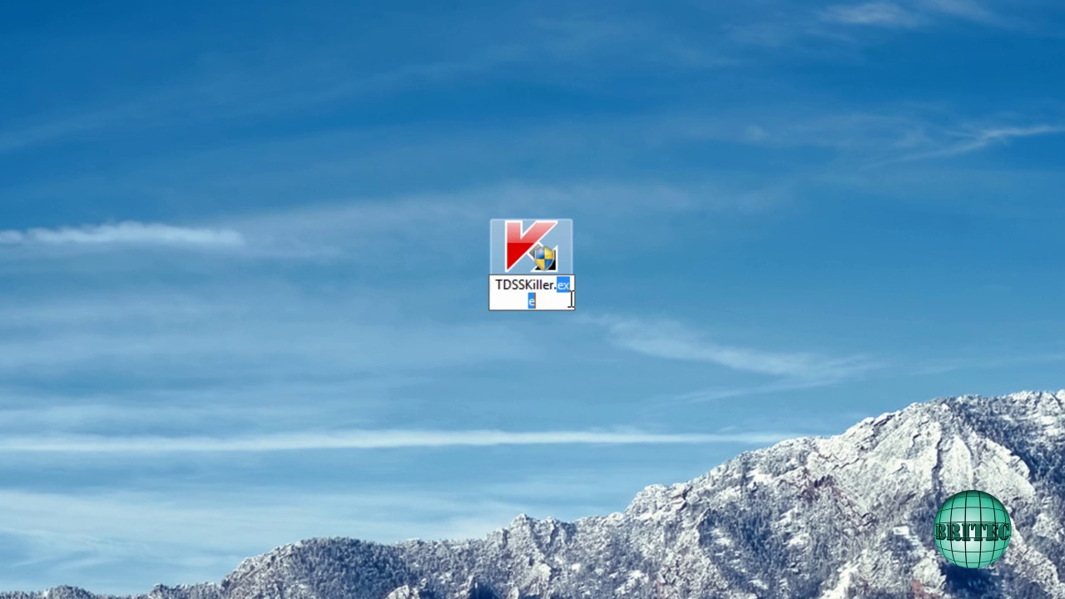
text(com)
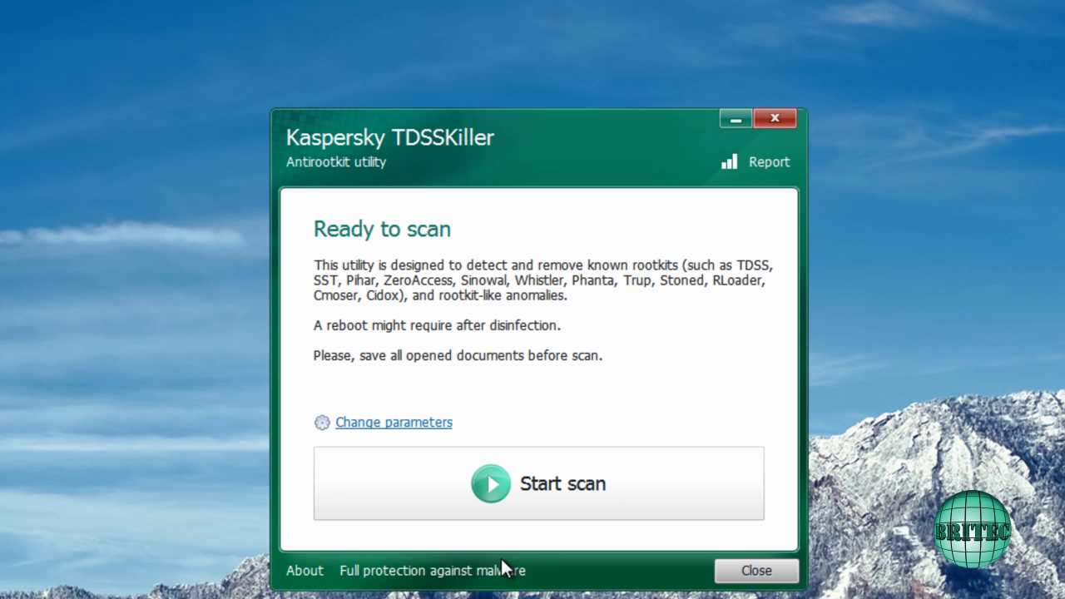
click(510, 492)
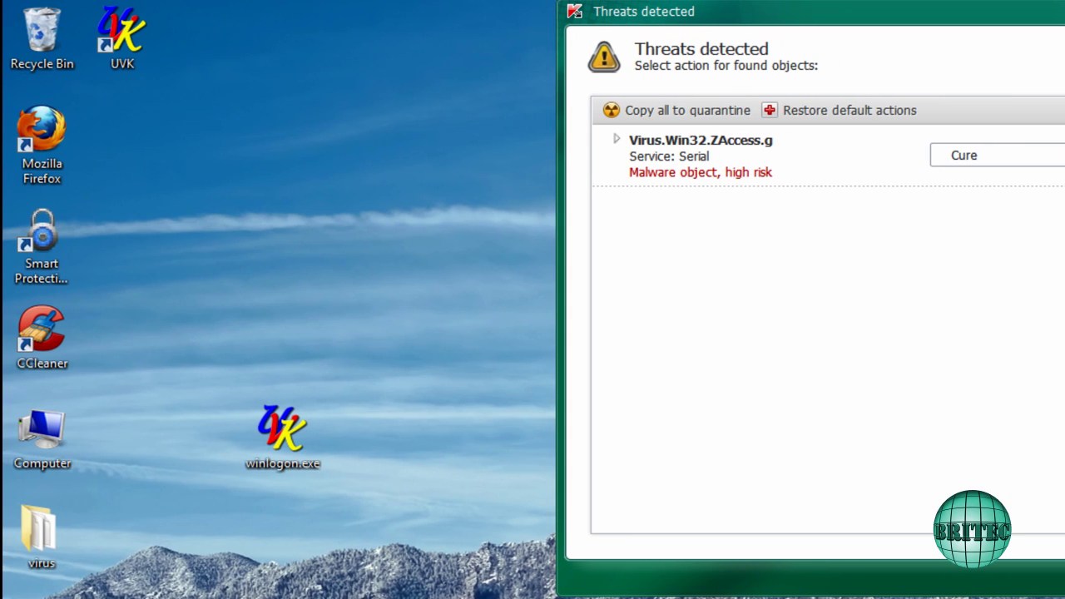
Open the Windows\System32\drivers folder on Local Disk (C:) in Windows Explorer.
key(super)
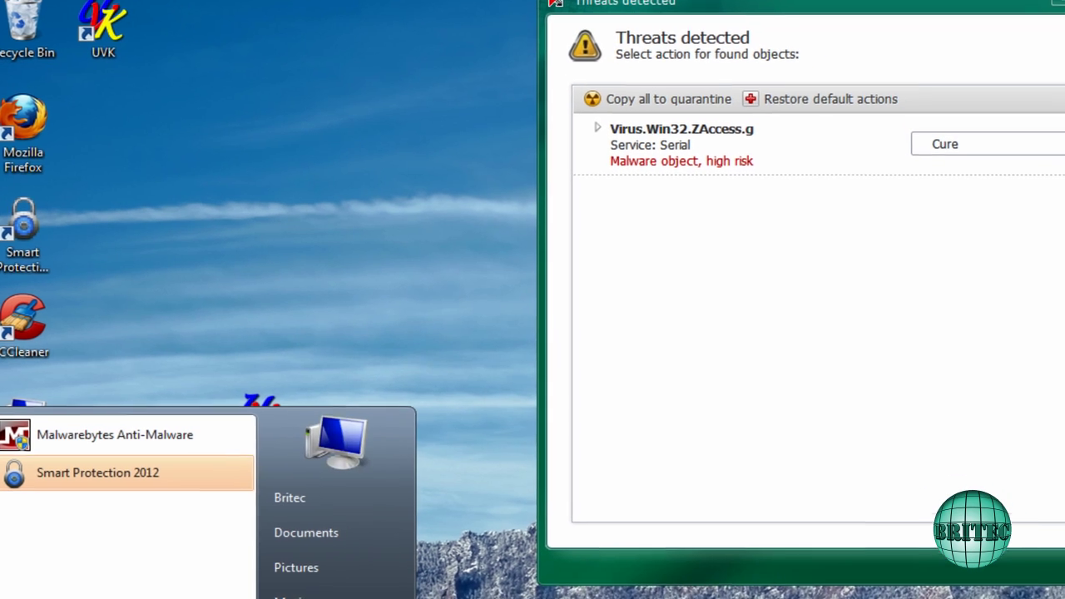
click(320, 598)
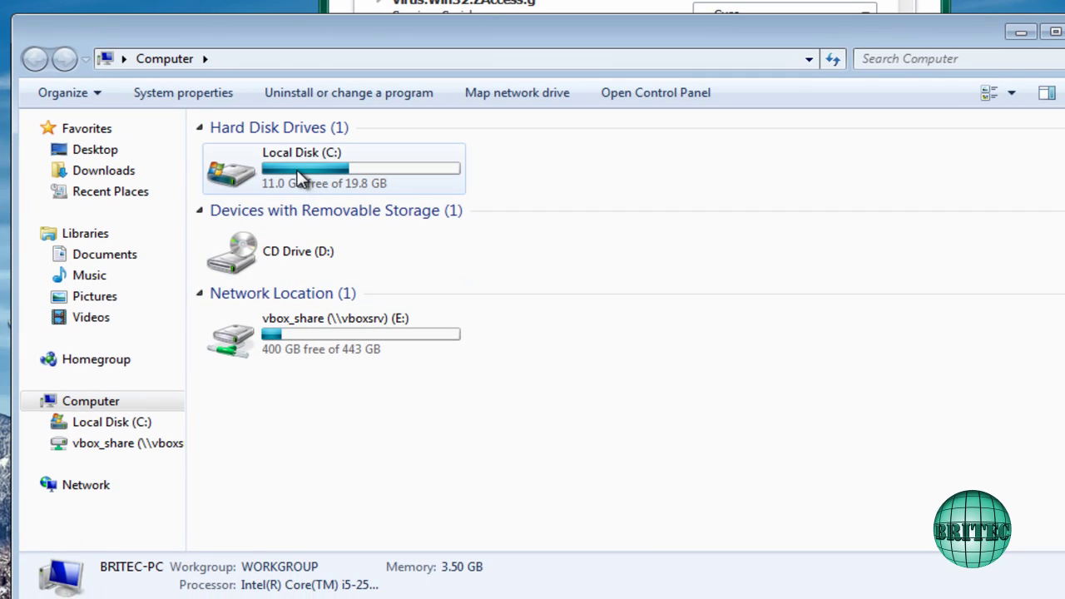
double_click(299, 179)
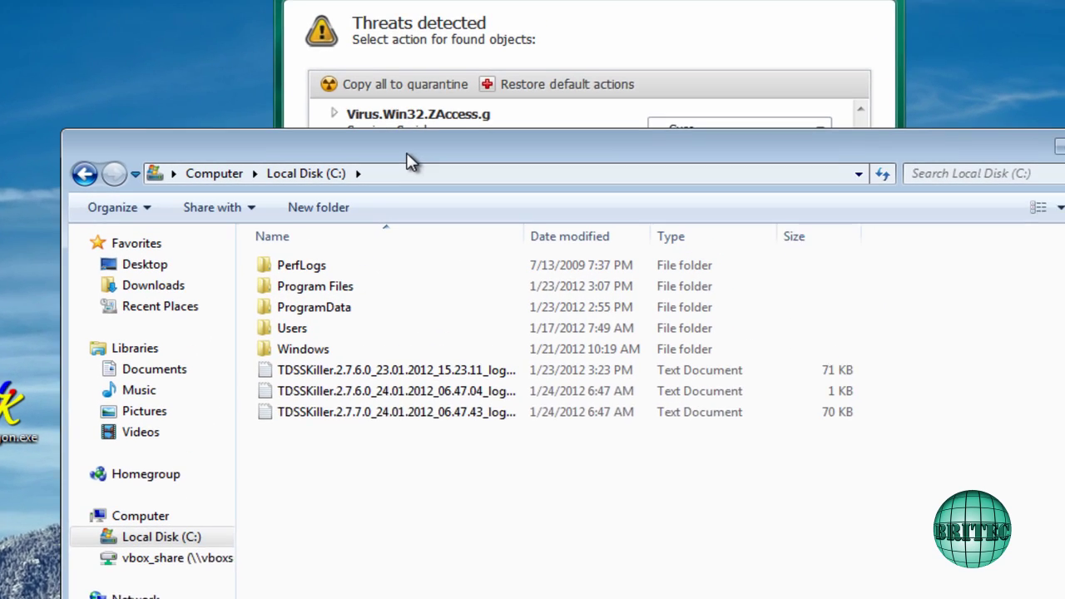
double_click(291, 349)
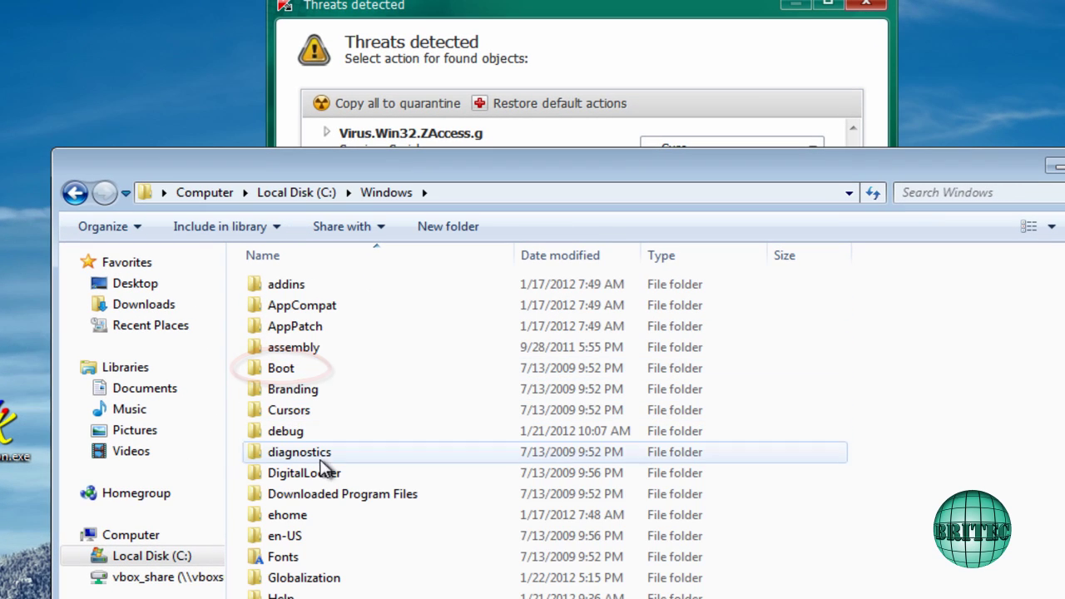
scroll(352, 585, down, 9)
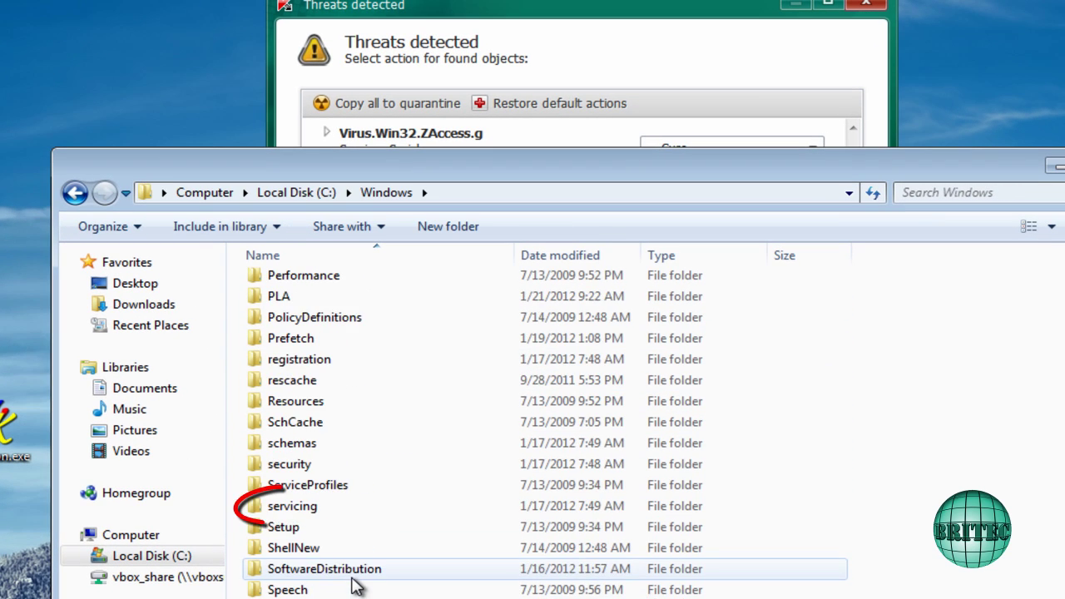
scroll(352, 587, down, 2)
double_click(301, 509)
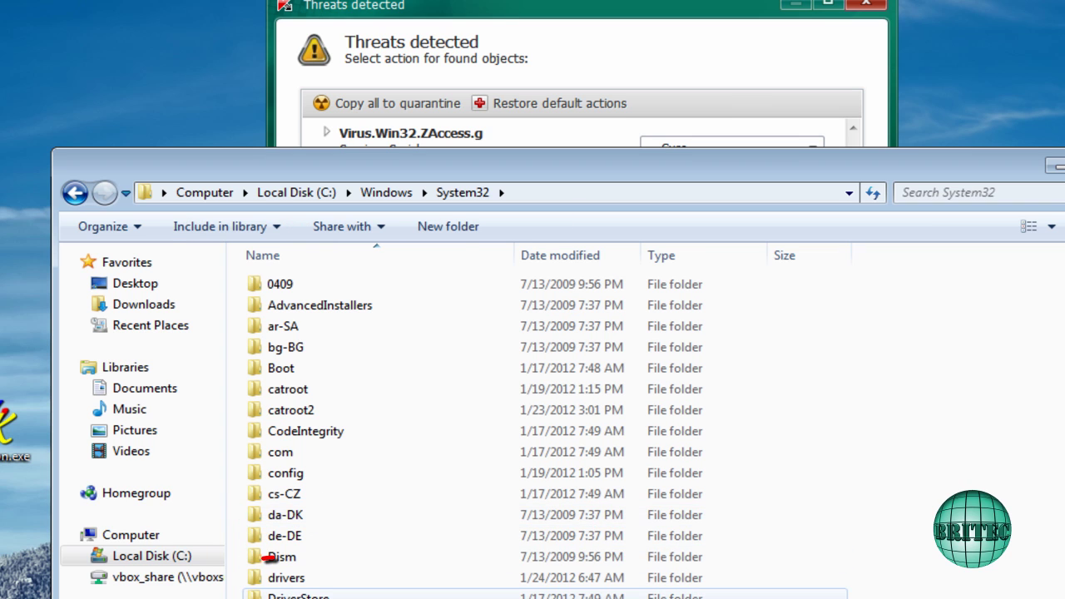
click(291, 579)
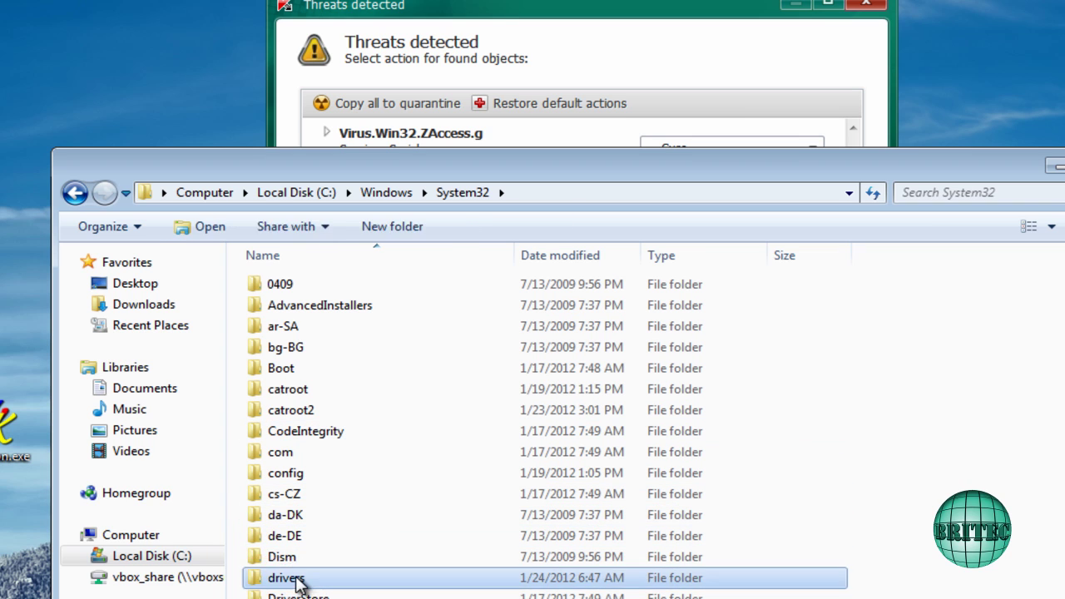
double_click(296, 577)
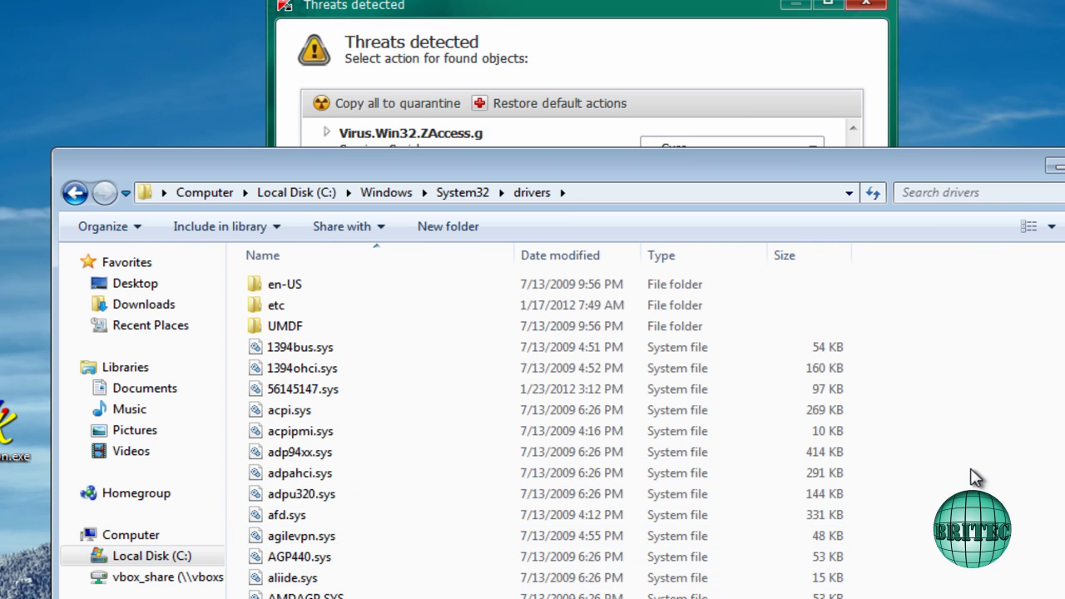
Examine the system files in the drivers folder for suspicious names and sort them by modification date.
scroll(1046, 348, down, 2)
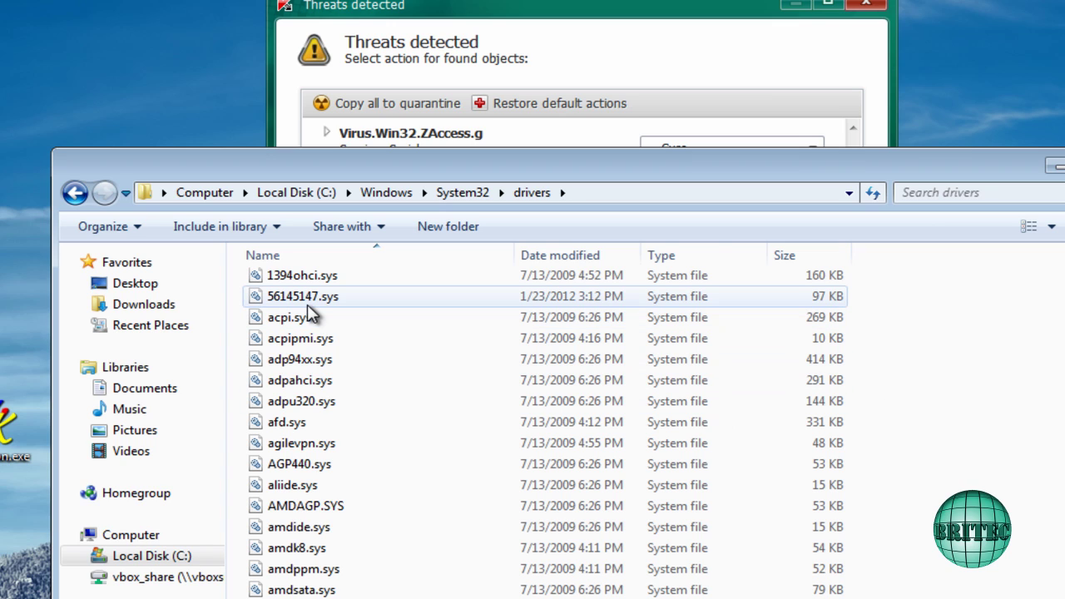
mouse_move(270, 302)
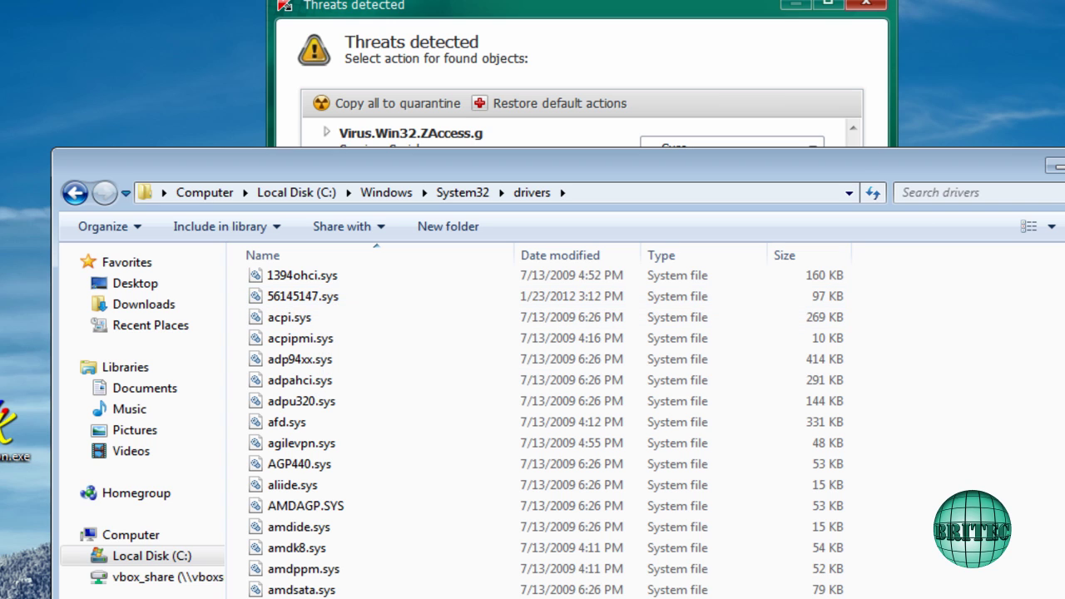
scroll(541, 432, down, 3)
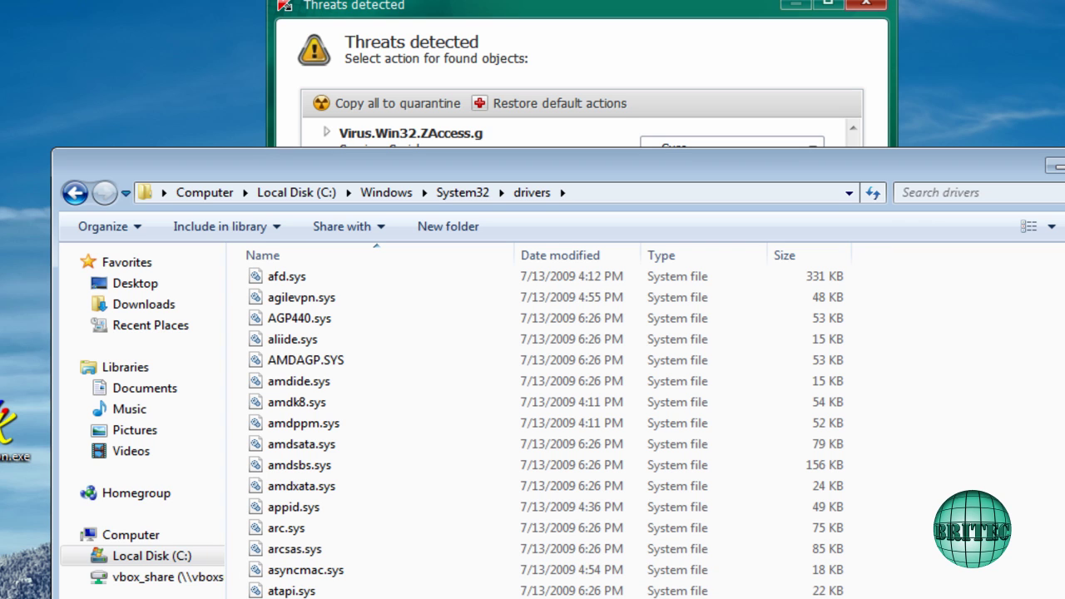
scroll(923, 283, down, 18)
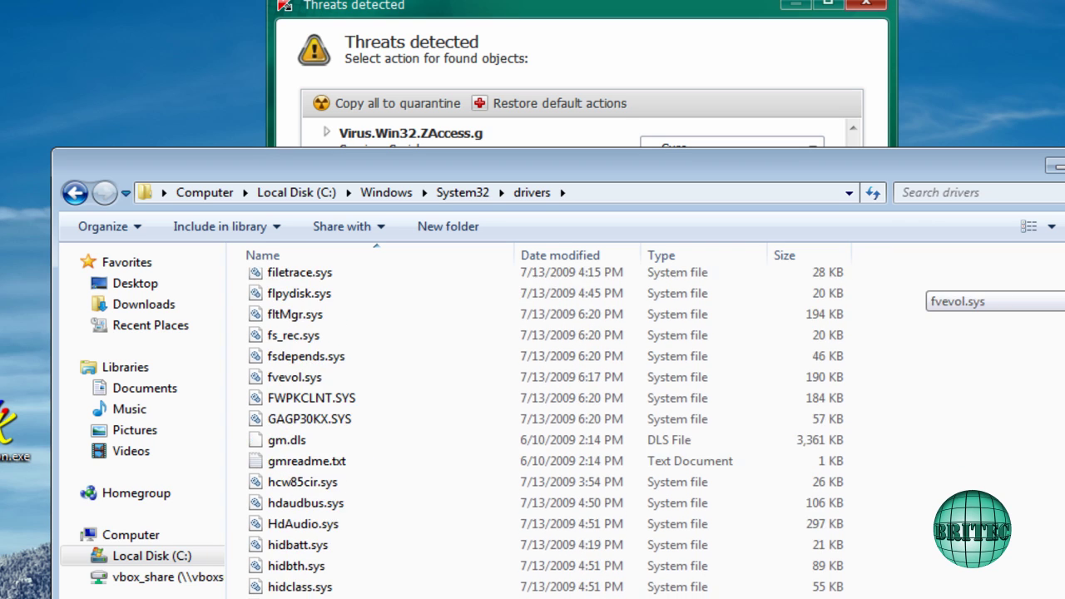
click(555, 255)
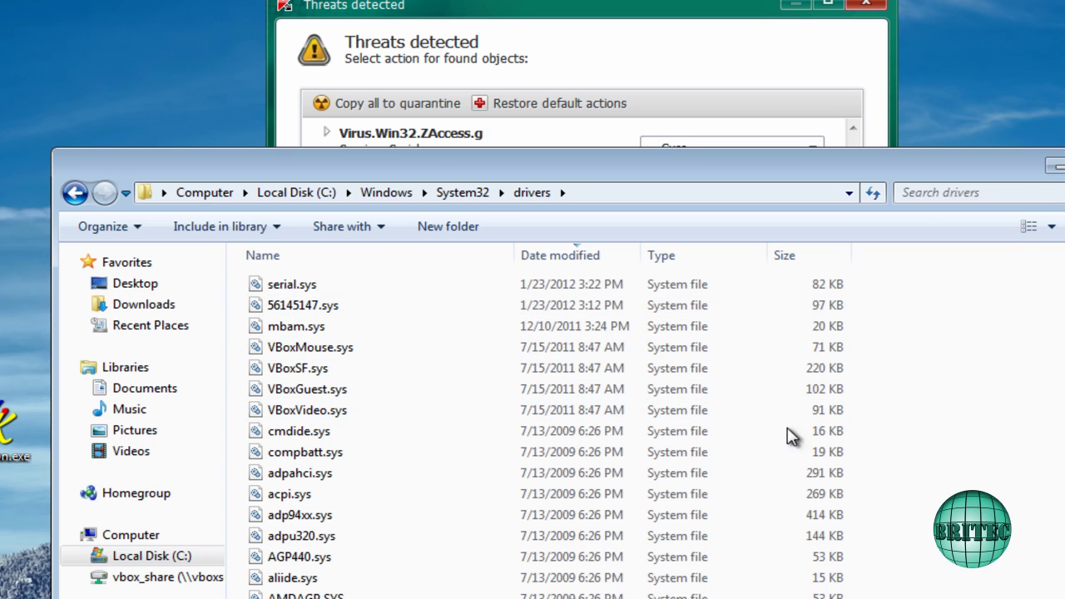
Close the drivers folder and apply the Cure action to Virus.Win32.ZAccess.g in Kaspersky TDSSKiller.
key(alt+F4)
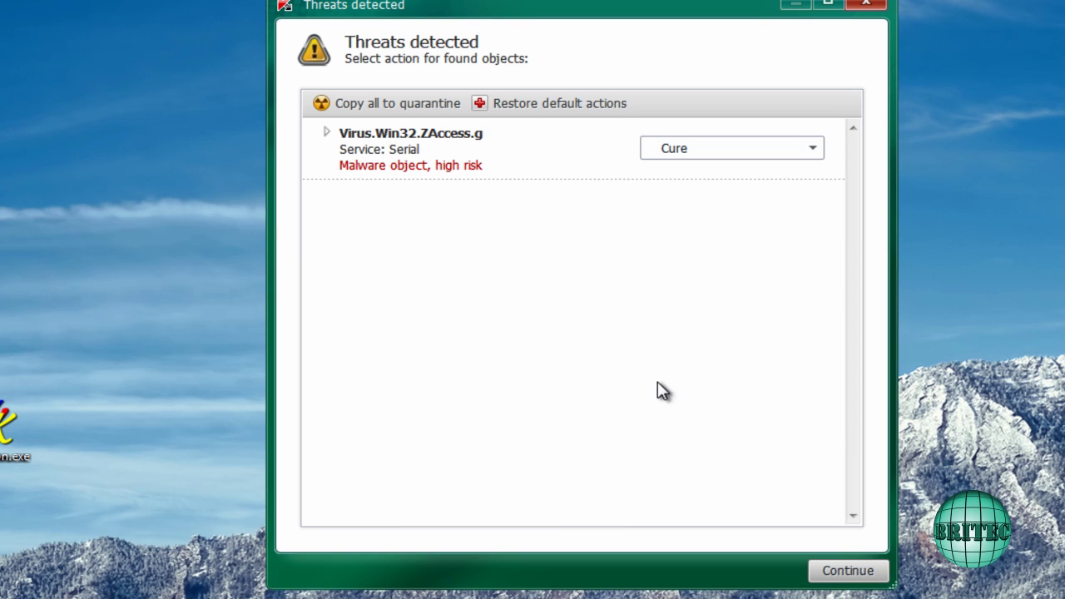
click(847, 571)
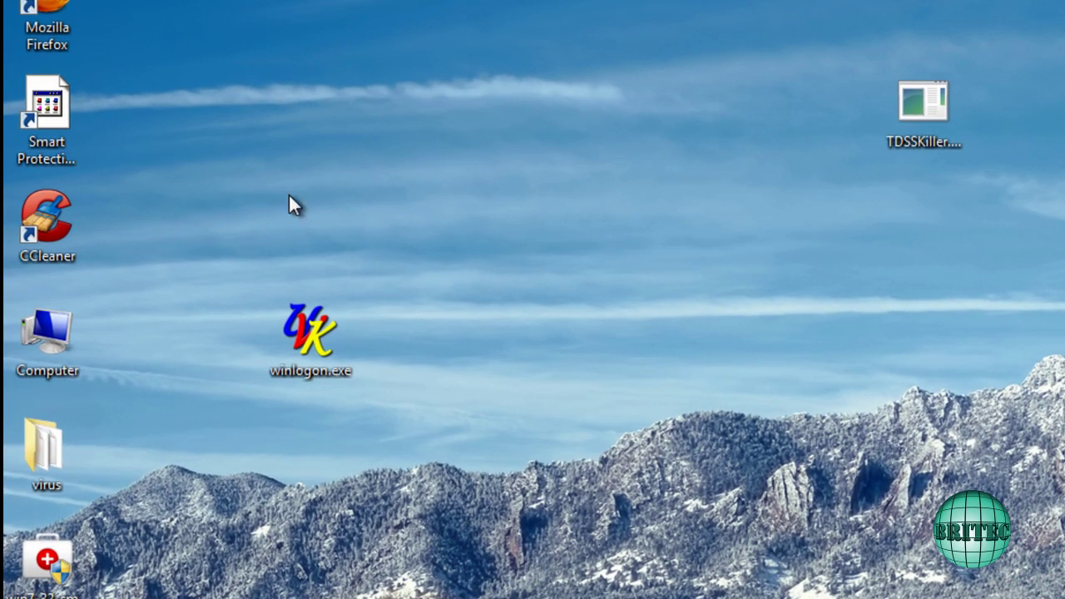
Delete the Smart Protection 2012 shortcut from the desktop, moving it to the Recycle Bin.
click(49, 113)
right_click(49, 115)
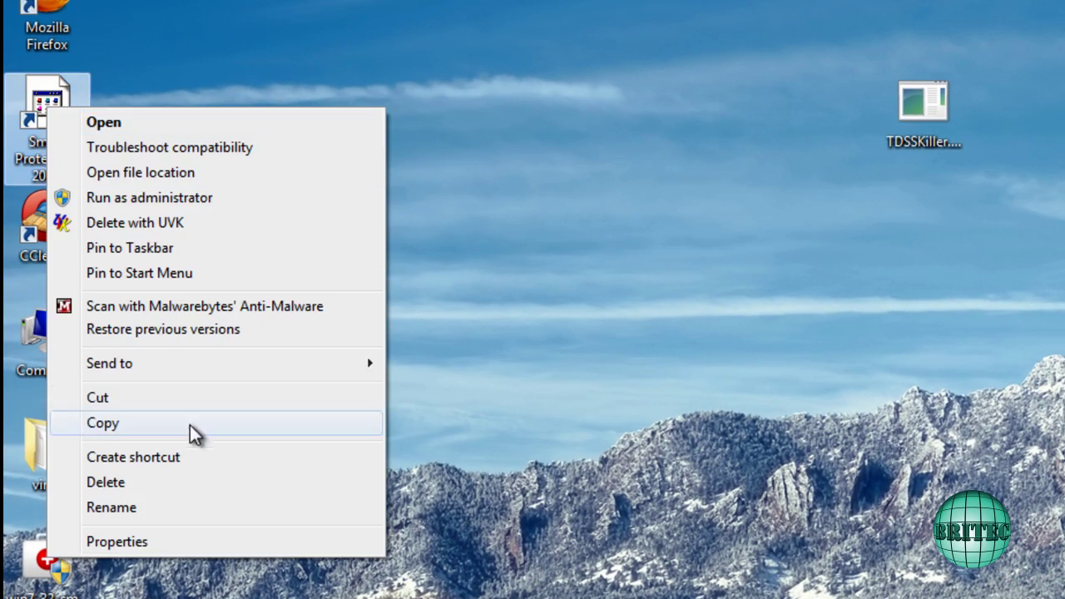
click(158, 486)
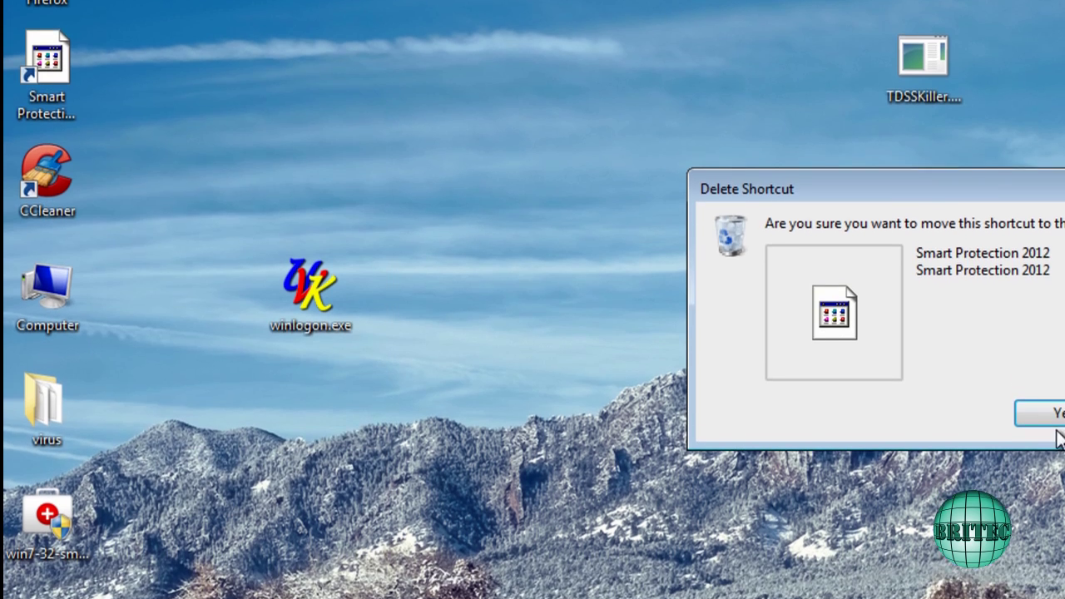
click(1040, 459)
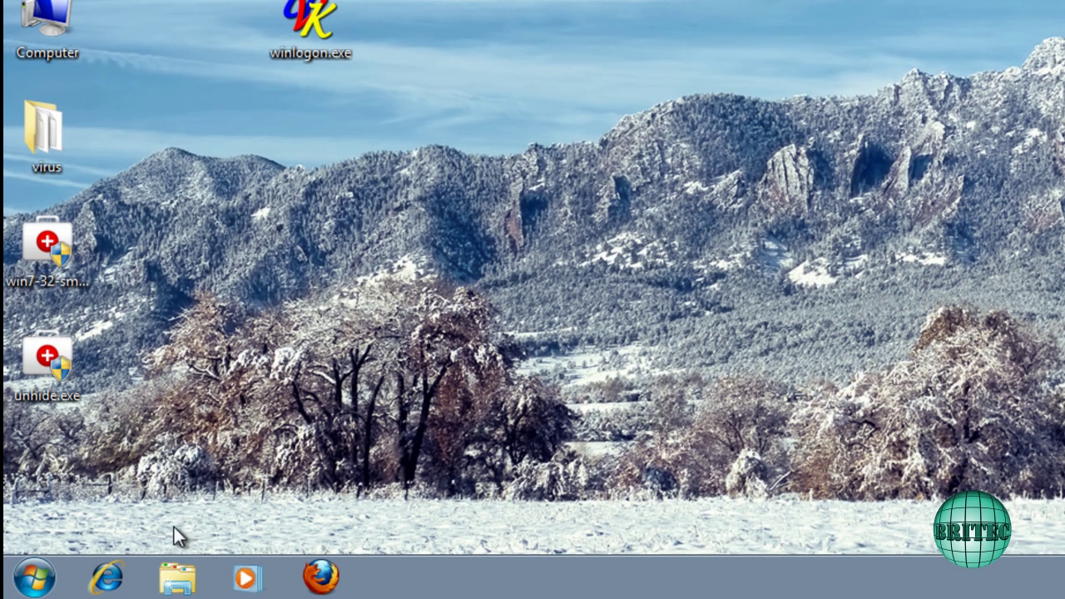
Remove the Smart Protection 2012 entry from the Start menu's program list.
click(34, 577)
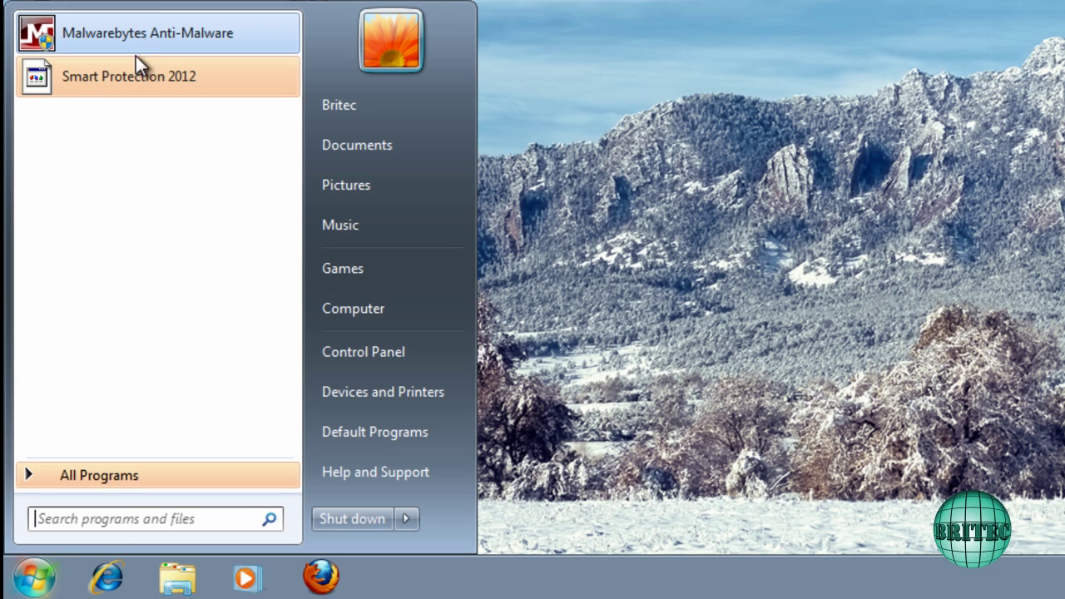
right_click(111, 78)
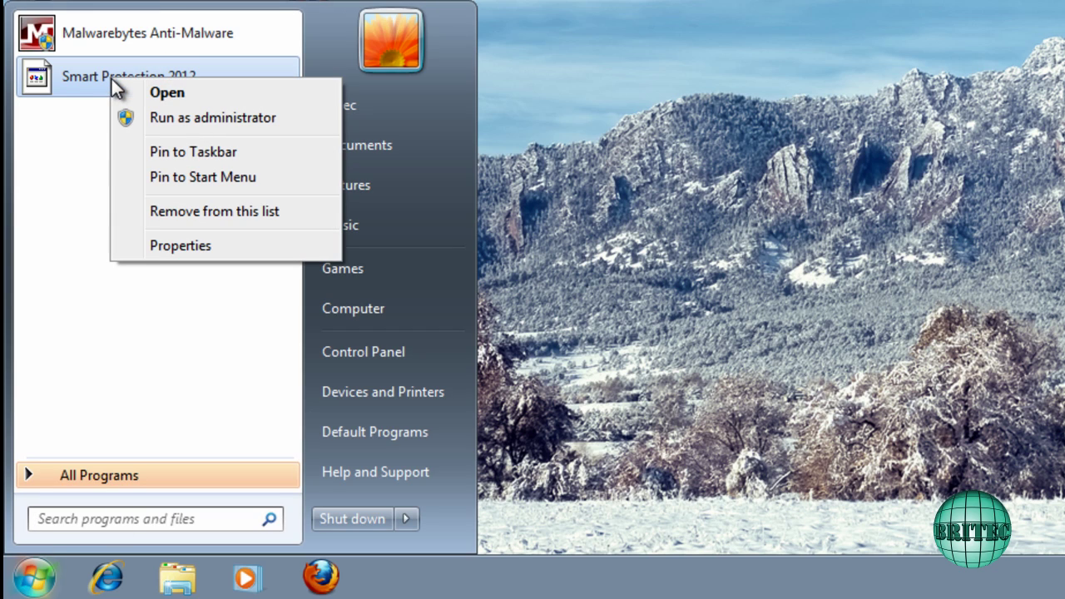
click(226, 213)
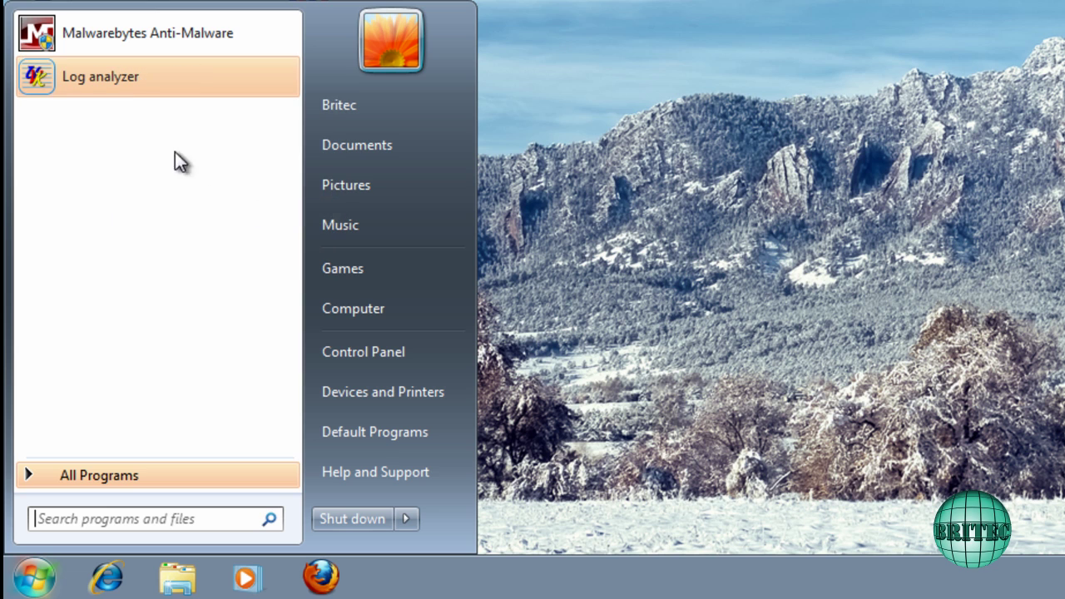
Launch Malwarebytes Anti-Malware with permission to make changes and choose the full scan type.
click(102, 34)
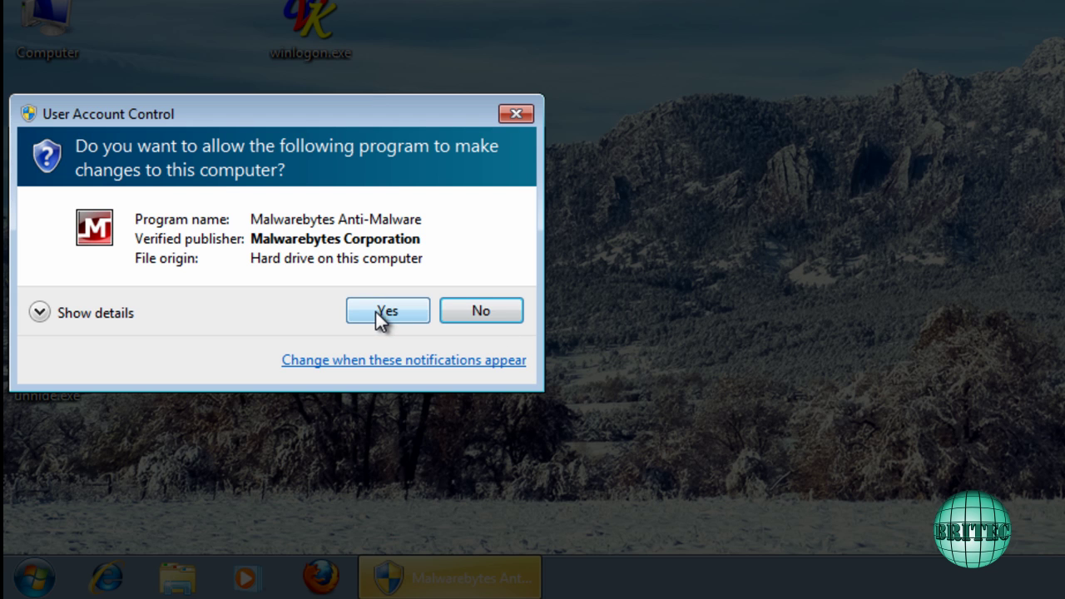
click(377, 311)
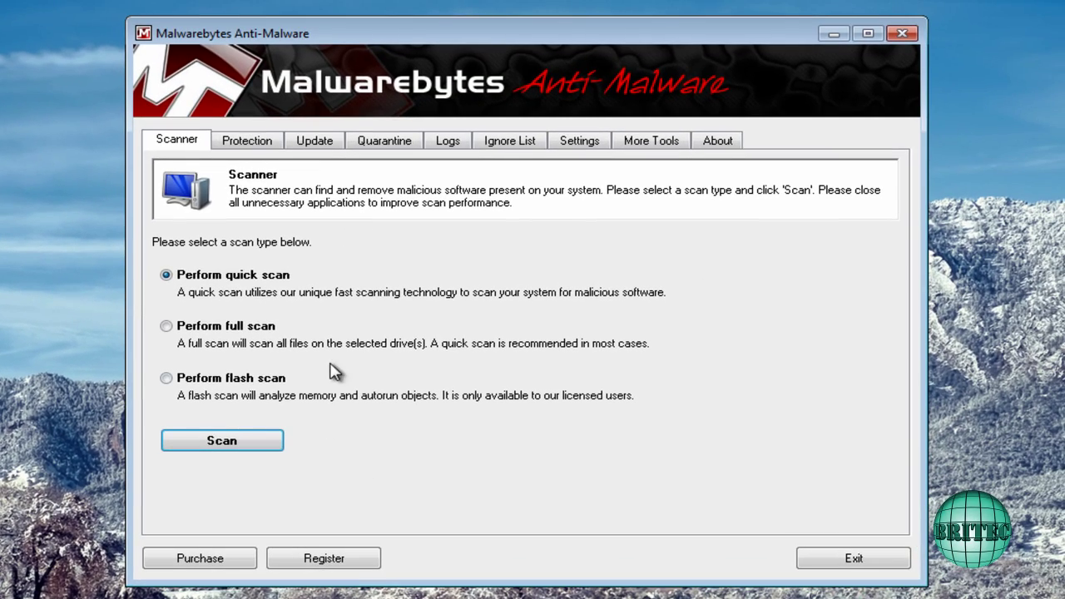
click(198, 328)
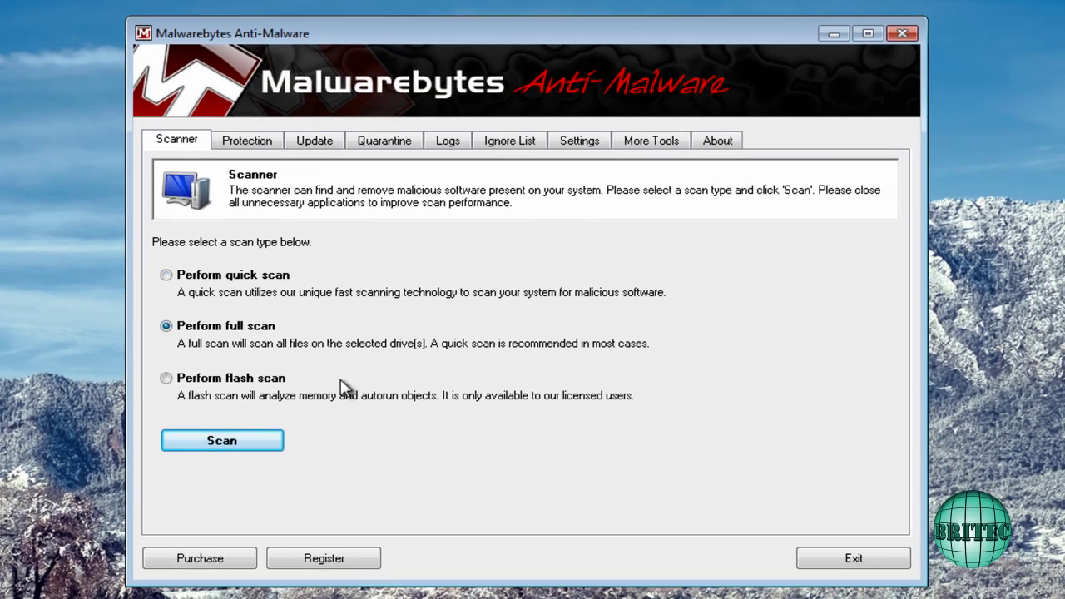
Check for and download the latest Malwarebytes Anti-Malware database update.
click(315, 152)
click(211, 331)
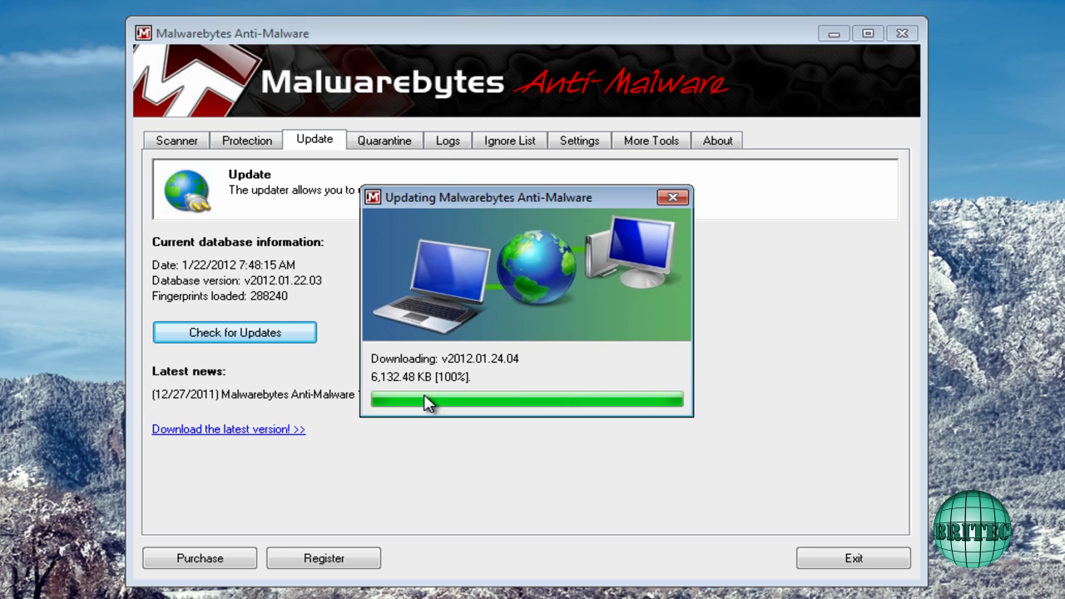
Dismiss the database update notice and start a quick scan of the system.
click(712, 361)
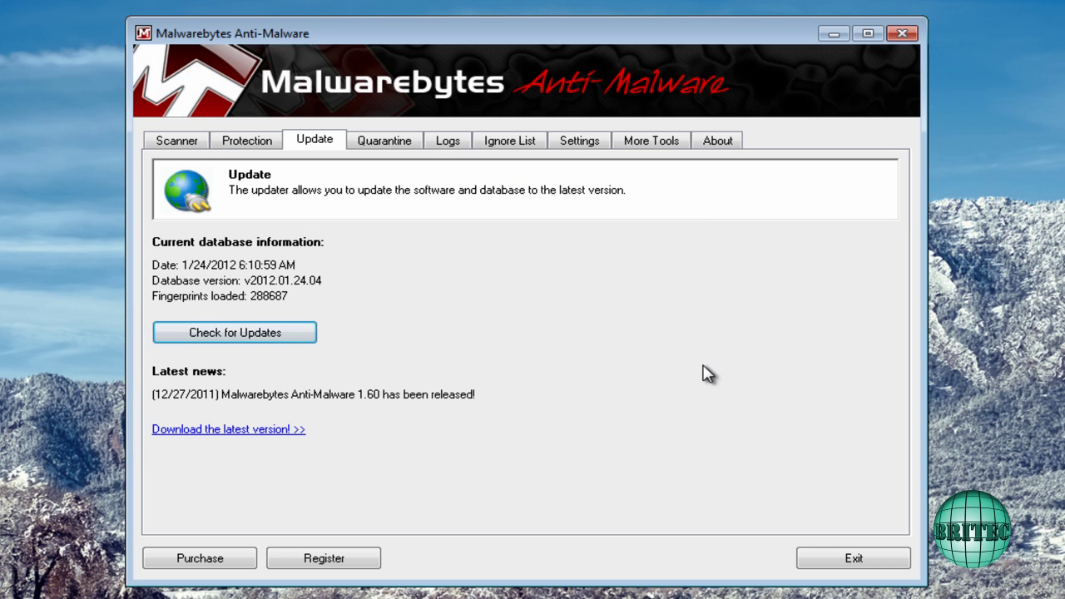
click(200, 147)
click(165, 275)
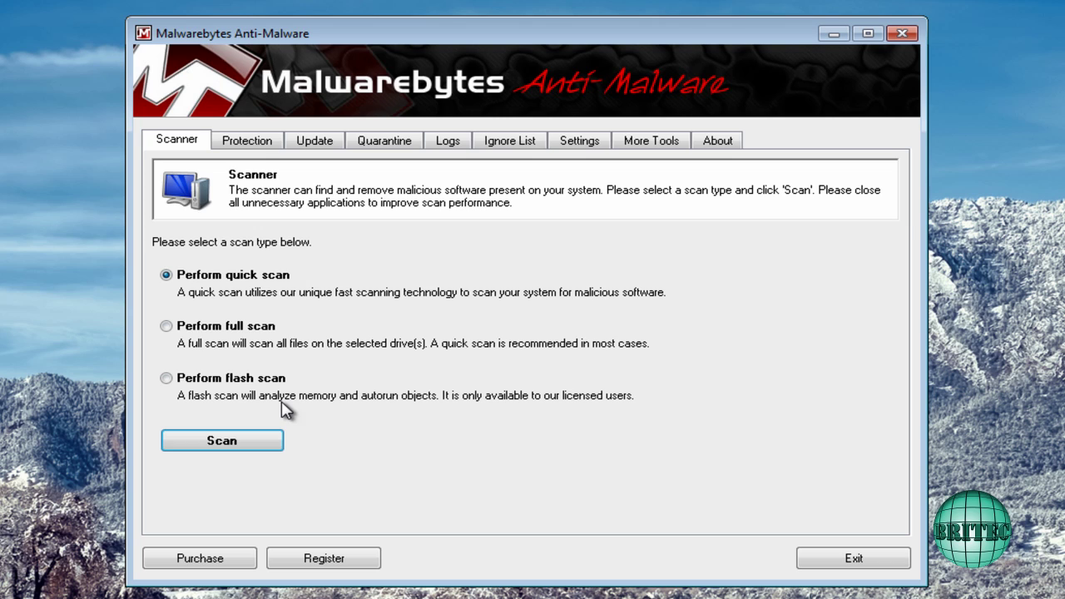
click(247, 448)
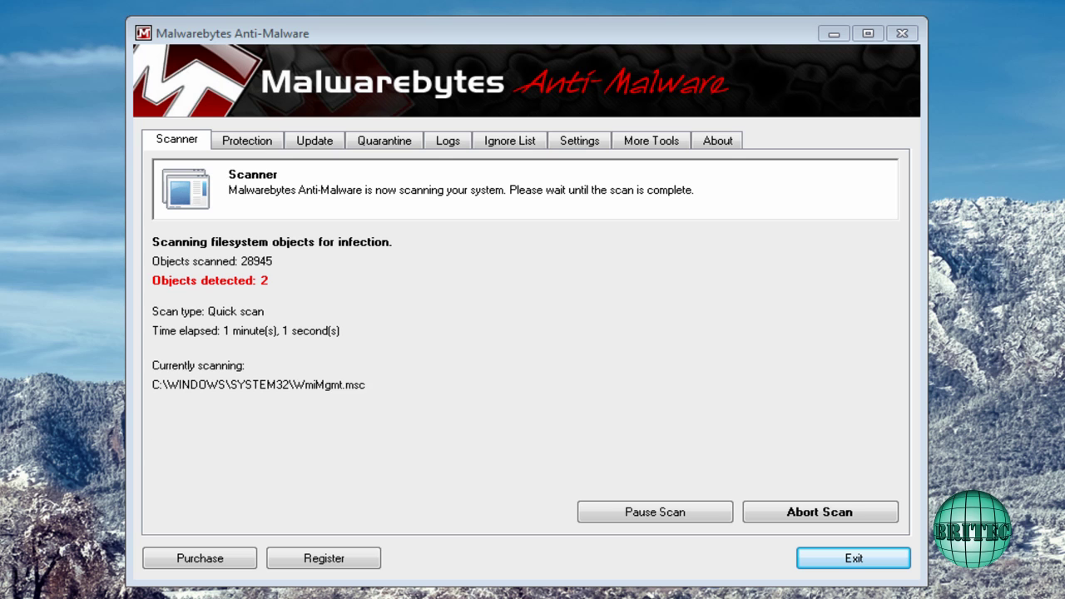
Browse to C:\Windows\System32 and sort its files by date modified, newest first.
key(super)
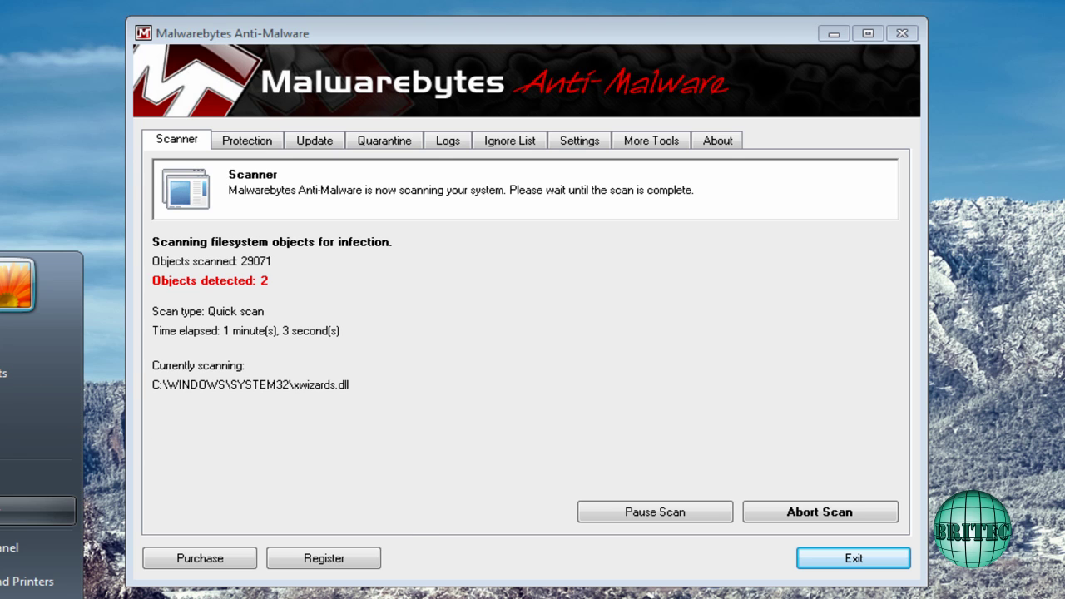
click(41, 512)
double_click(239, 159)
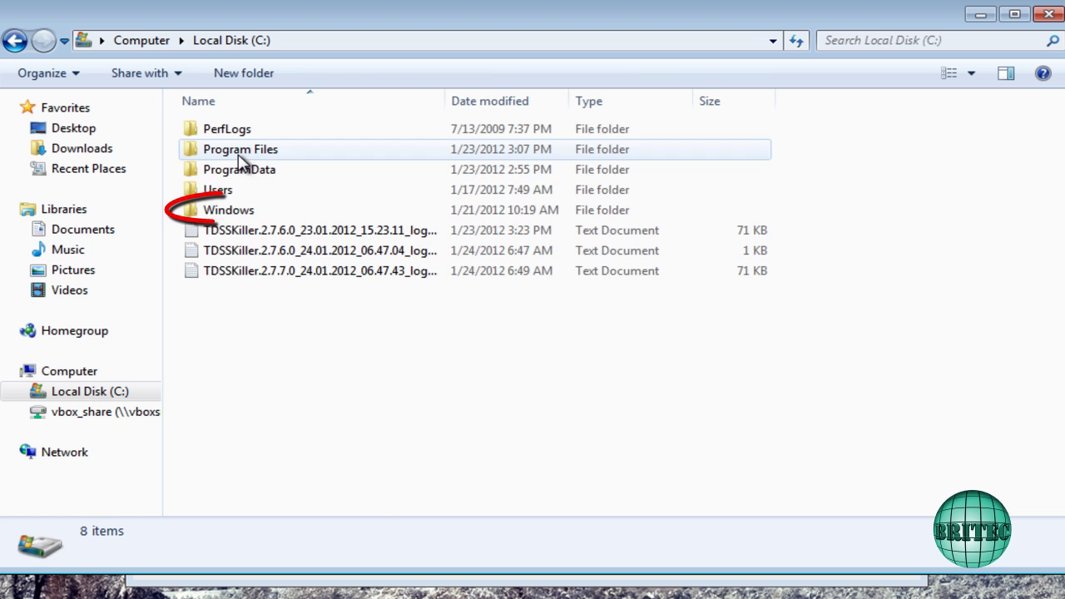
double_click(239, 215)
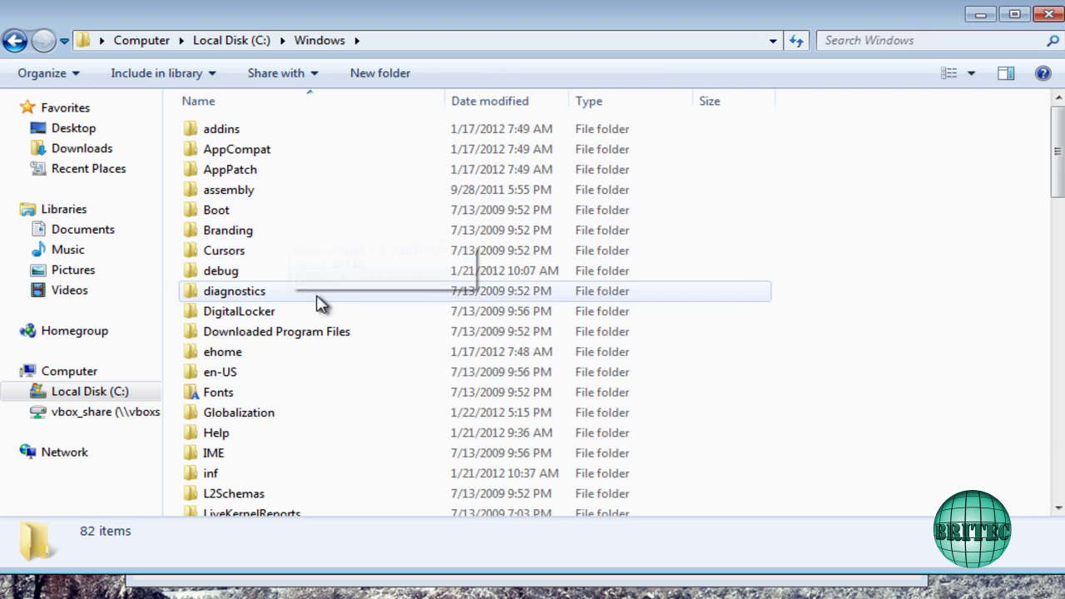
scroll(310, 429, down, 1)
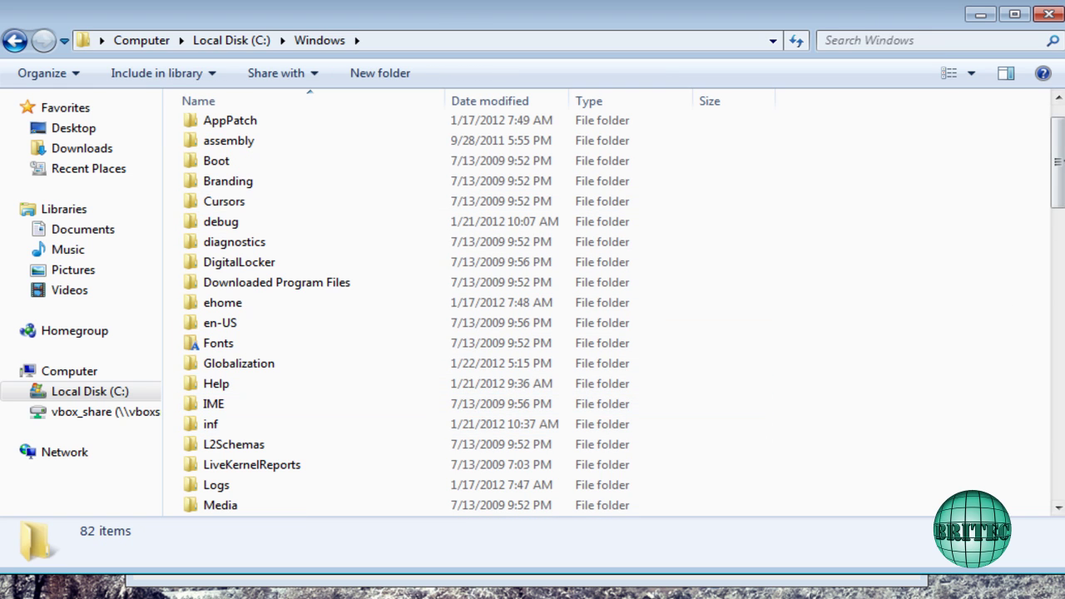
drag(1060, 173, 1058, 297)
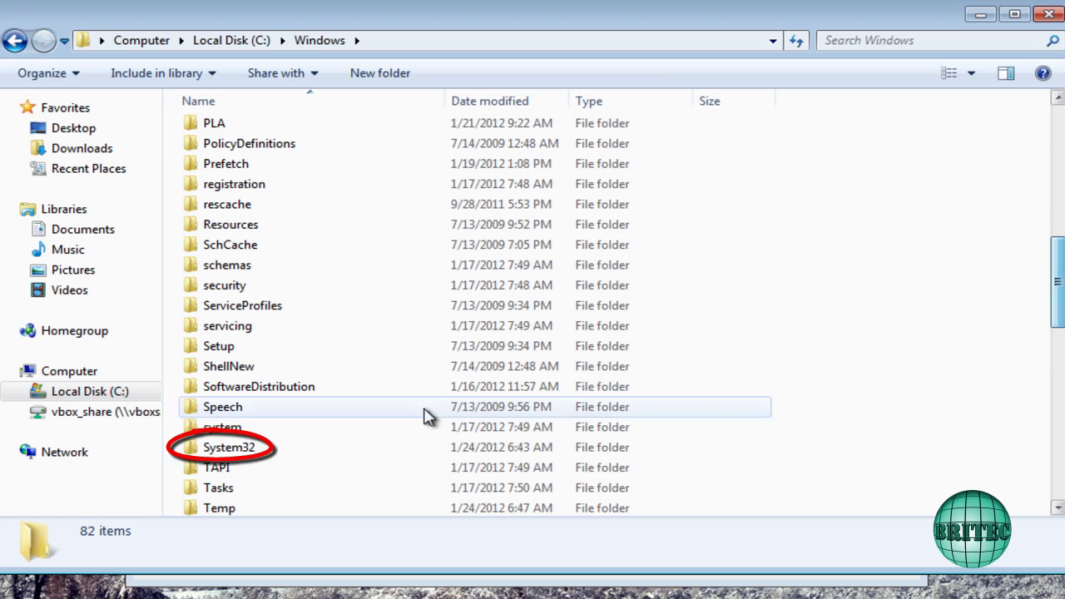
double_click(231, 447)
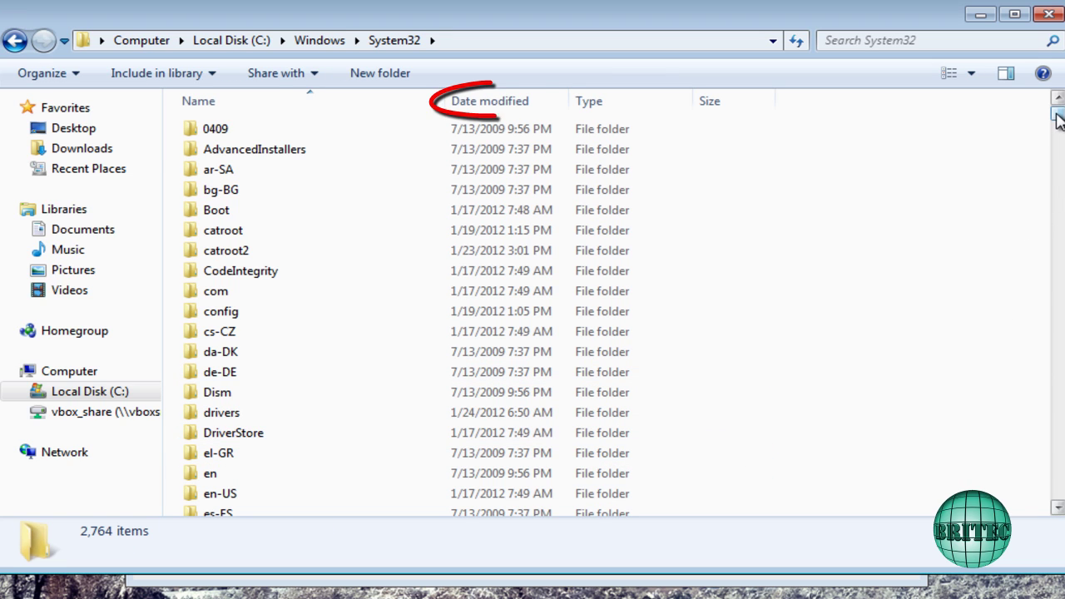
click(502, 107)
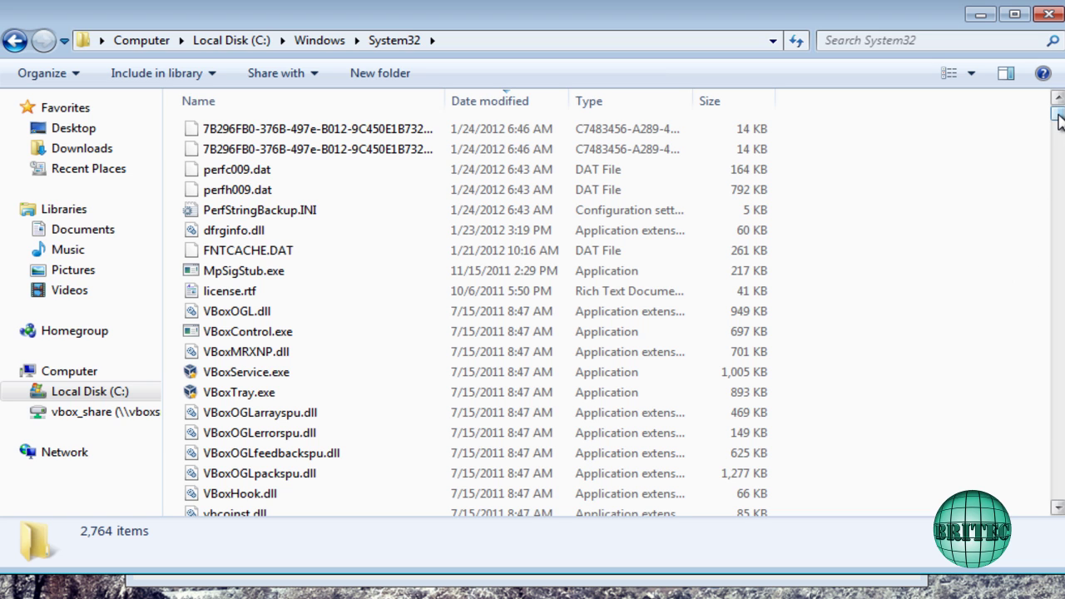
mouse_move(1059, 121)
mouse_down()
mouse_move(1060, 134)
mouse_move(1060, 121)
mouse_up()
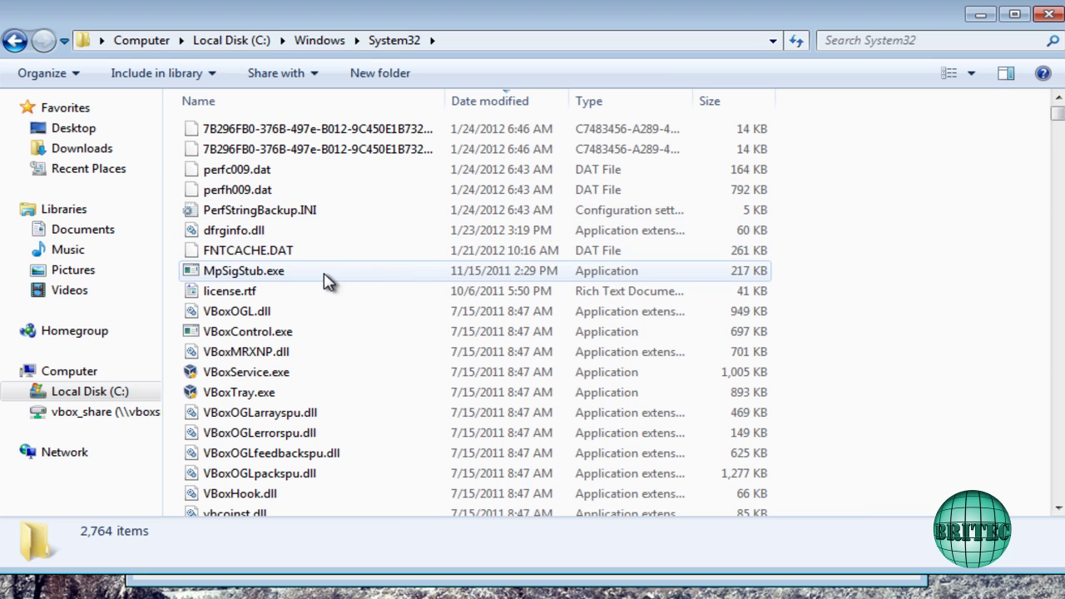
Inspect the details and available actions of dfrginfo.dll in System32, leave the file untouched, and minimize the folder window.
mouse_move(287, 272)
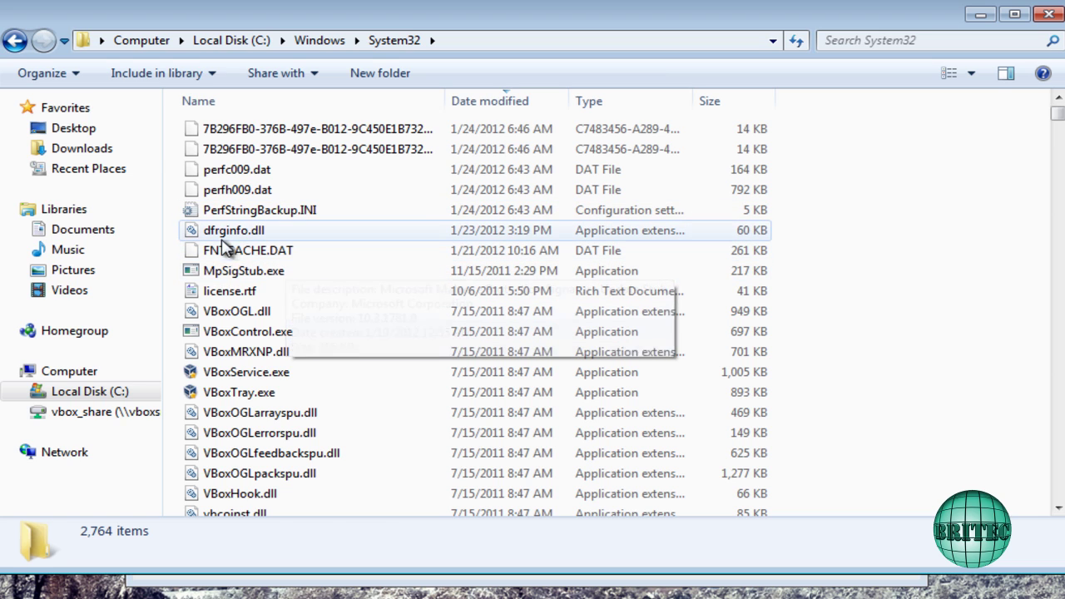
click(221, 234)
mouse_move(224, 238)
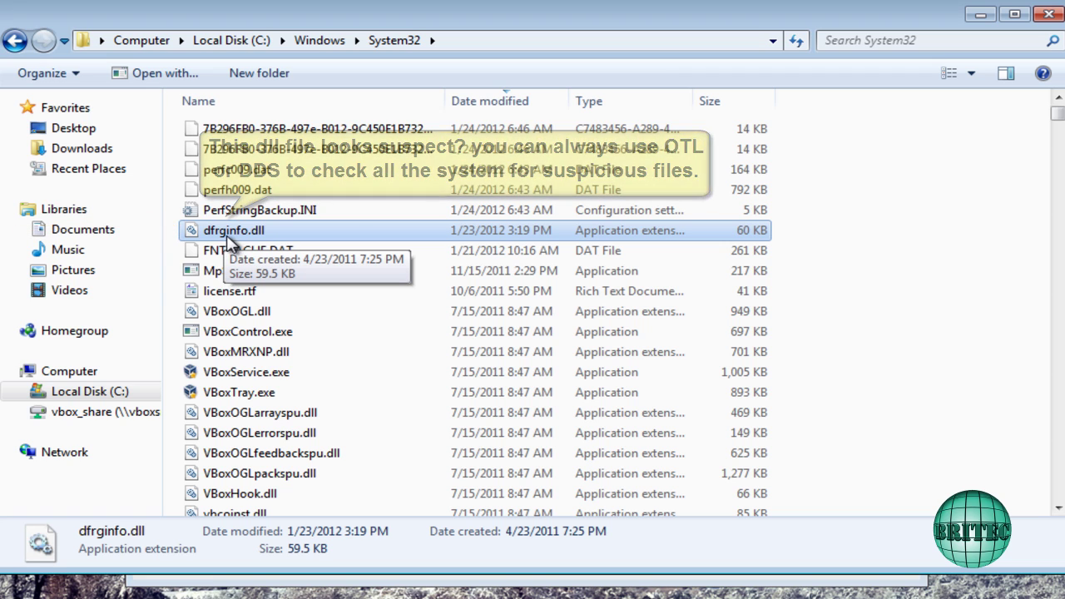
right_click(232, 236)
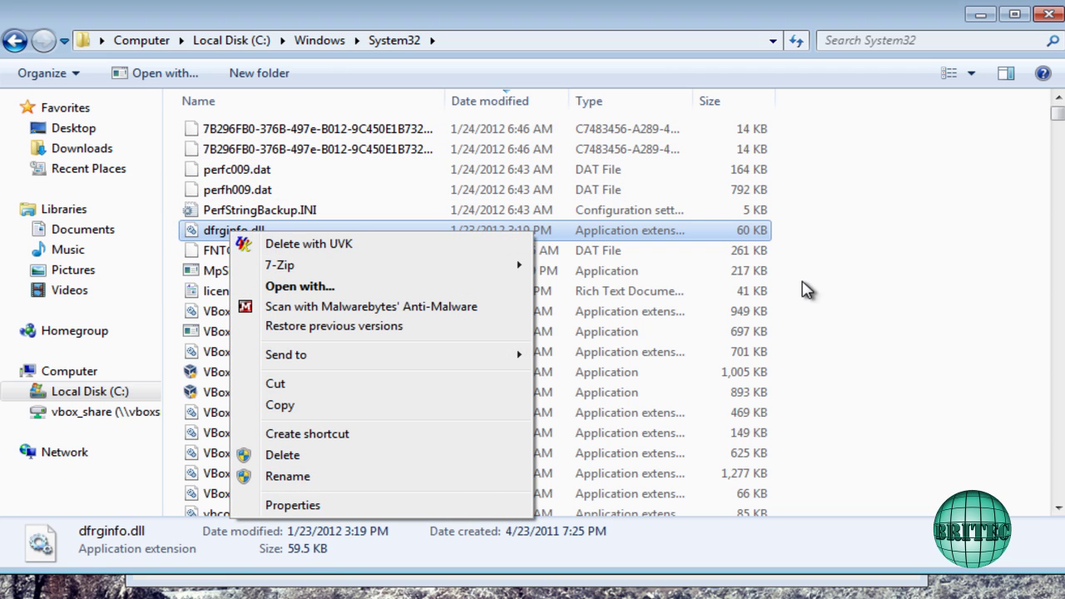
click(805, 290)
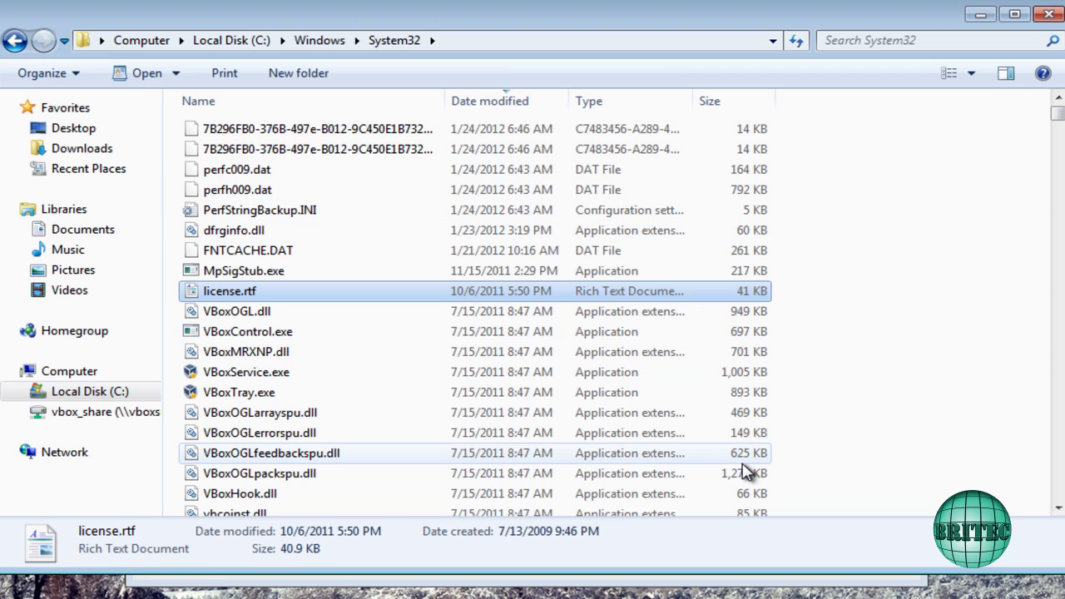
click(979, 15)
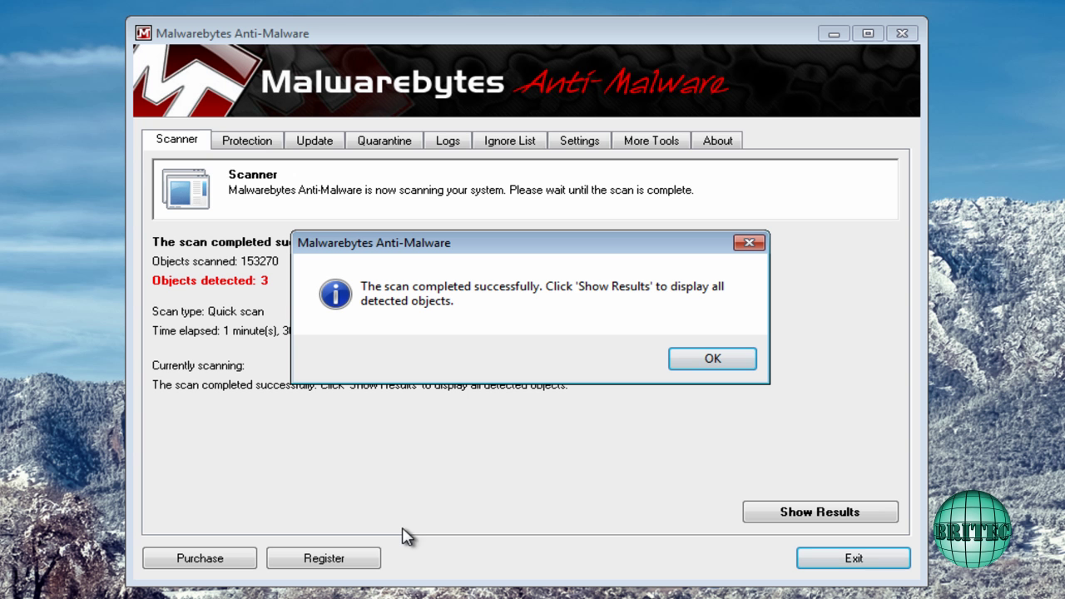
Display the completed scan's detected objects and compare them with dfrginfo.dll in the System32 folder.
click(717, 366)
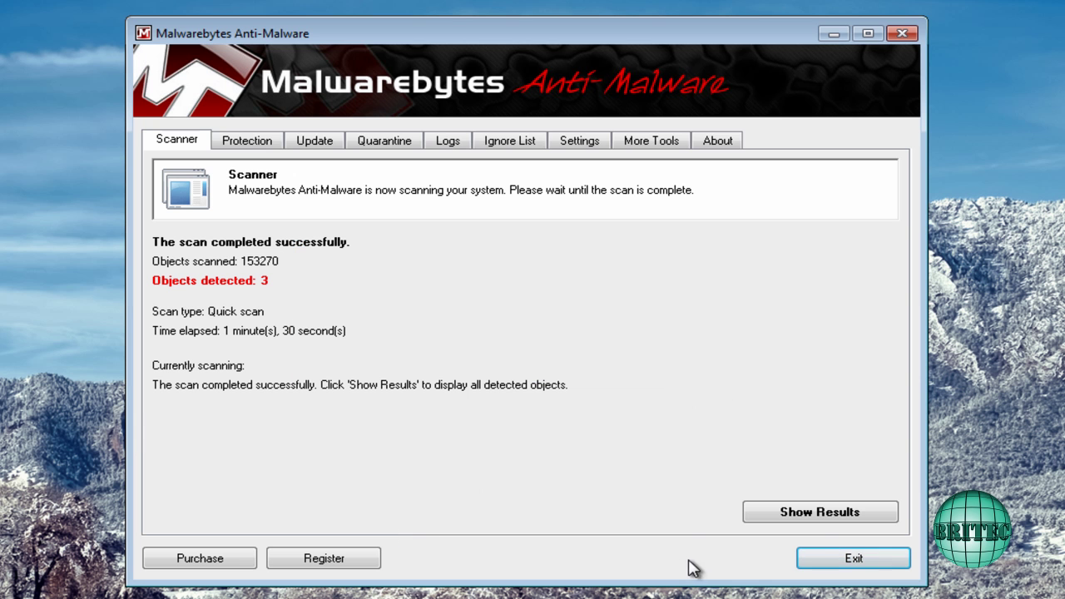
click(824, 514)
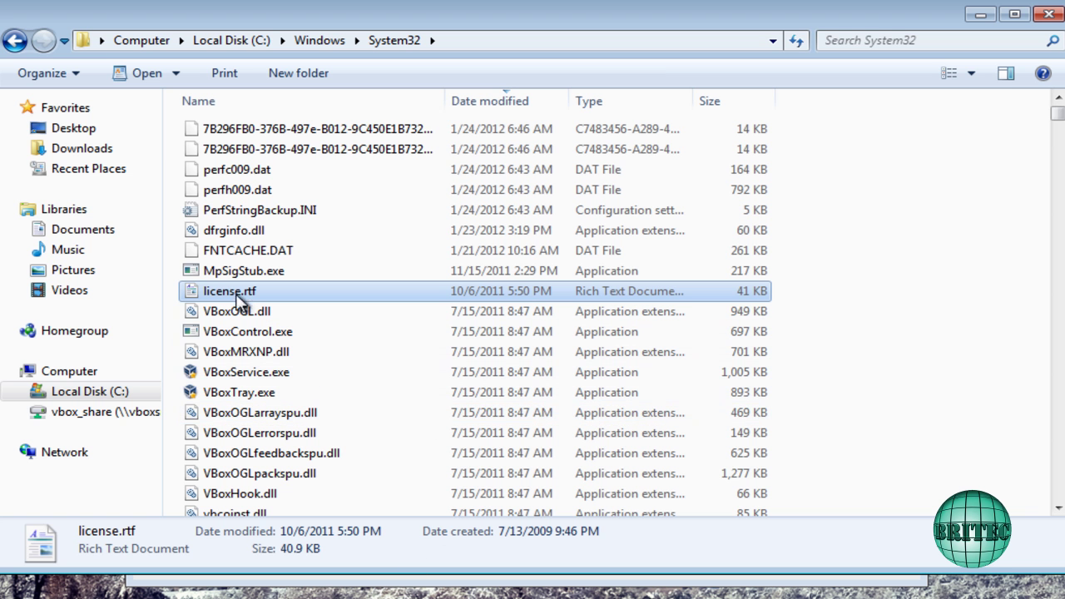
click(223, 231)
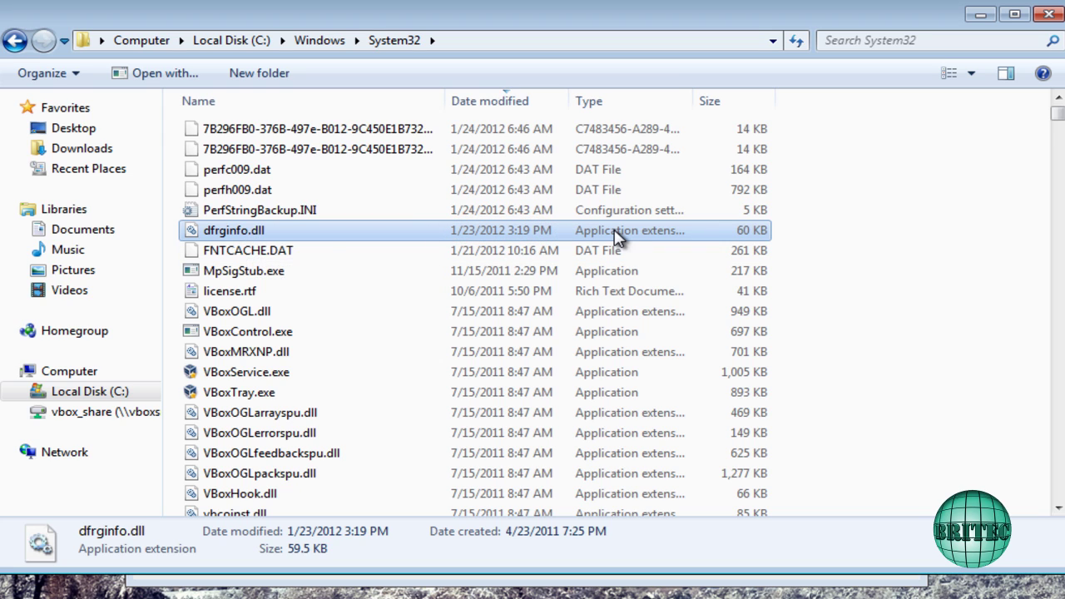
drag(694, 100, 732, 101)
click(980, 15)
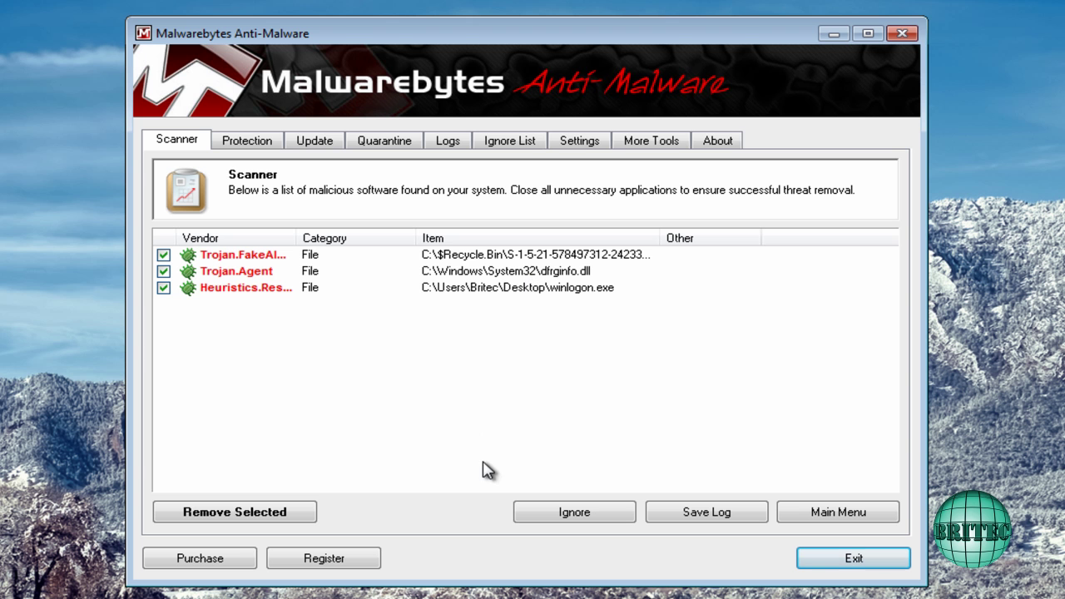
Widen the Vendor column, remove all checked detections without restarting immediately, and close the scanner.
click(554, 274)
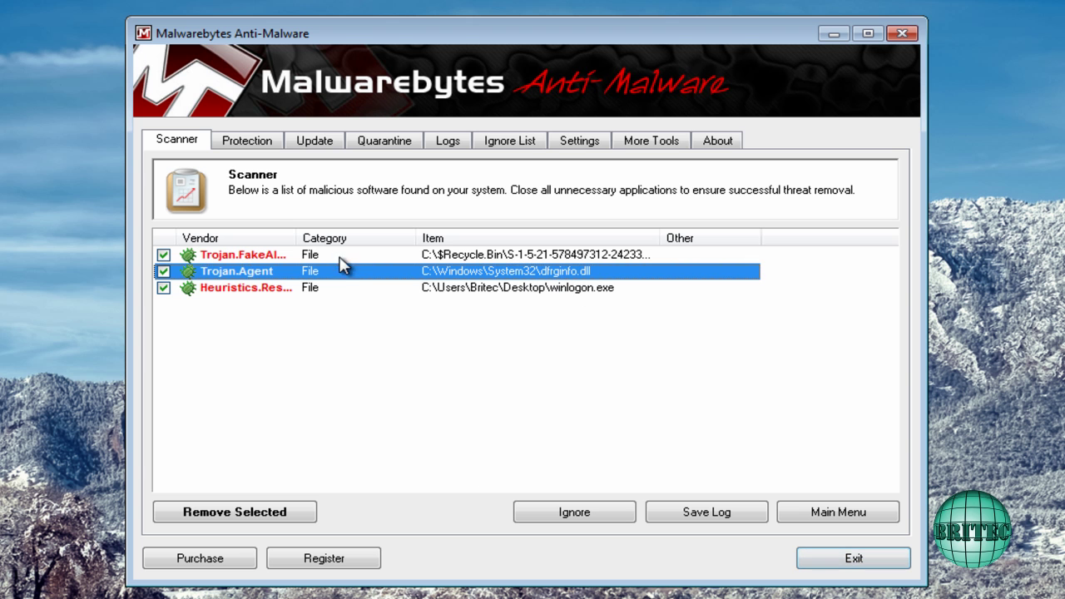
drag(295, 238, 418, 243)
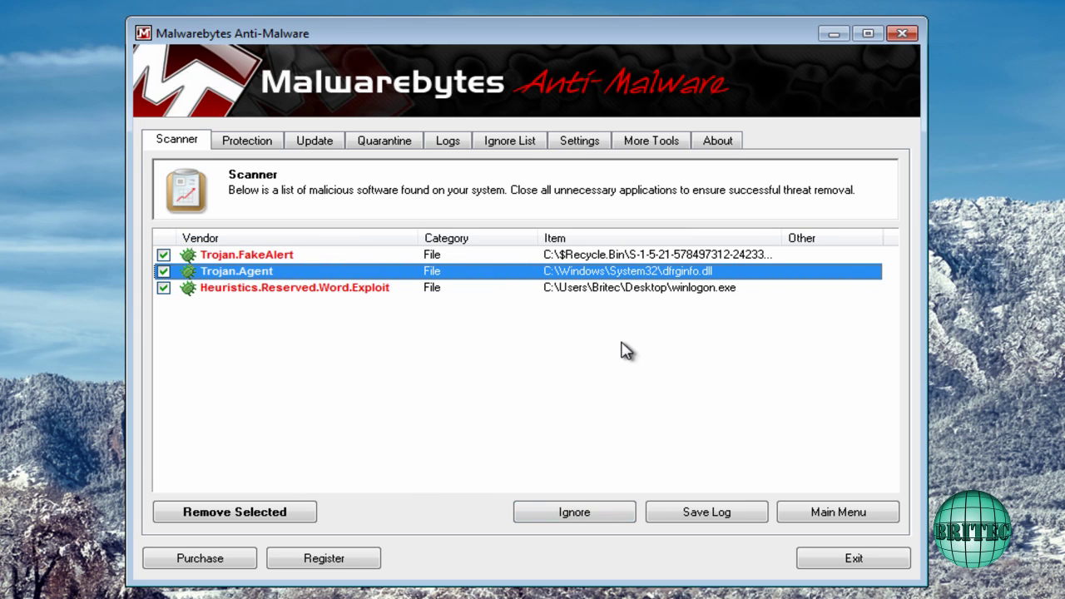
click(252, 513)
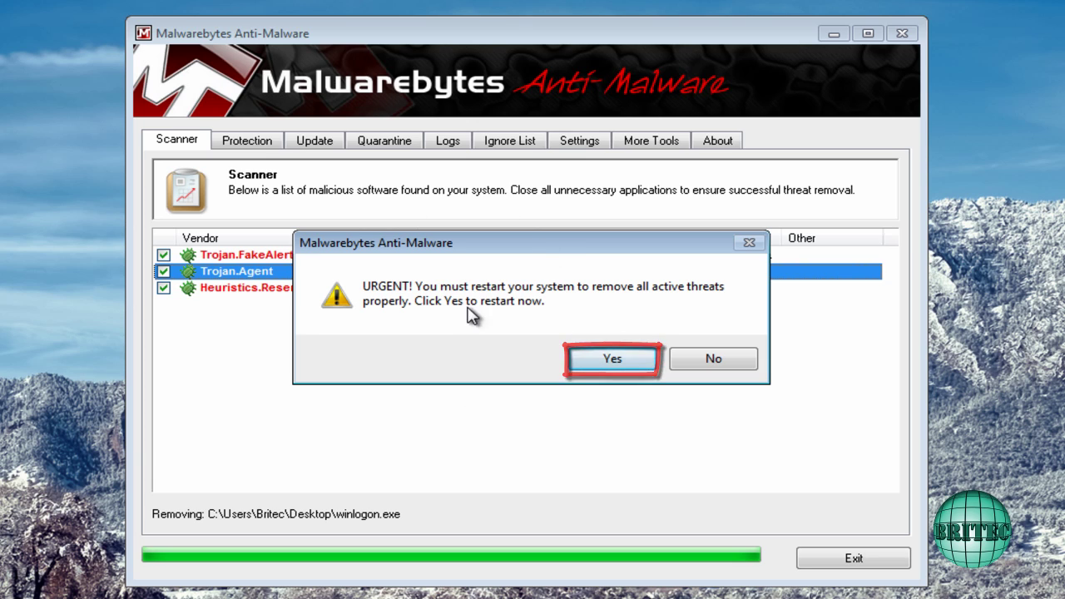
click(705, 361)
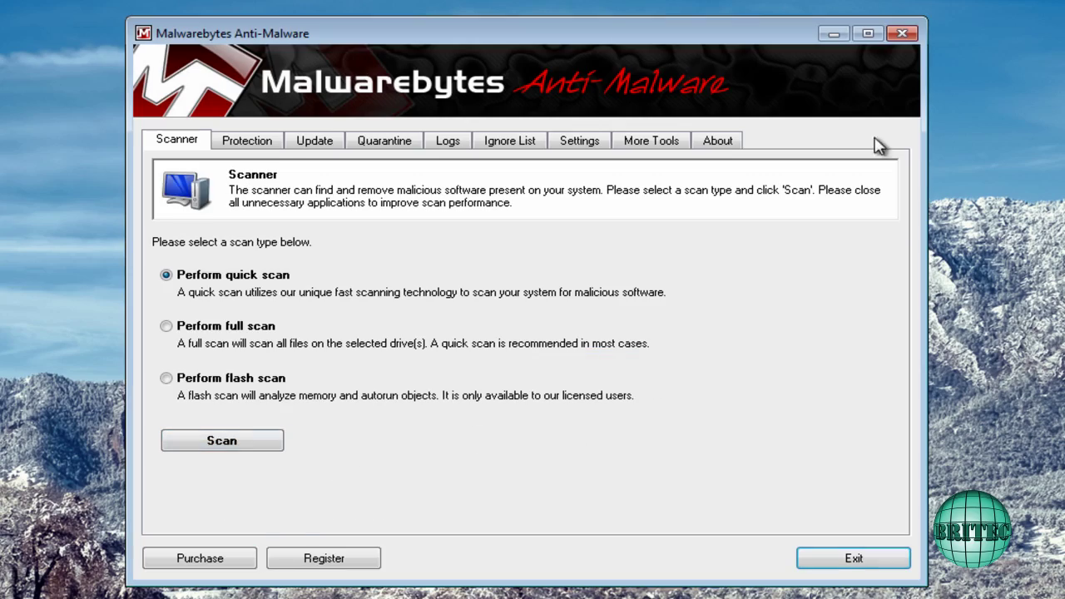
click(902, 34)
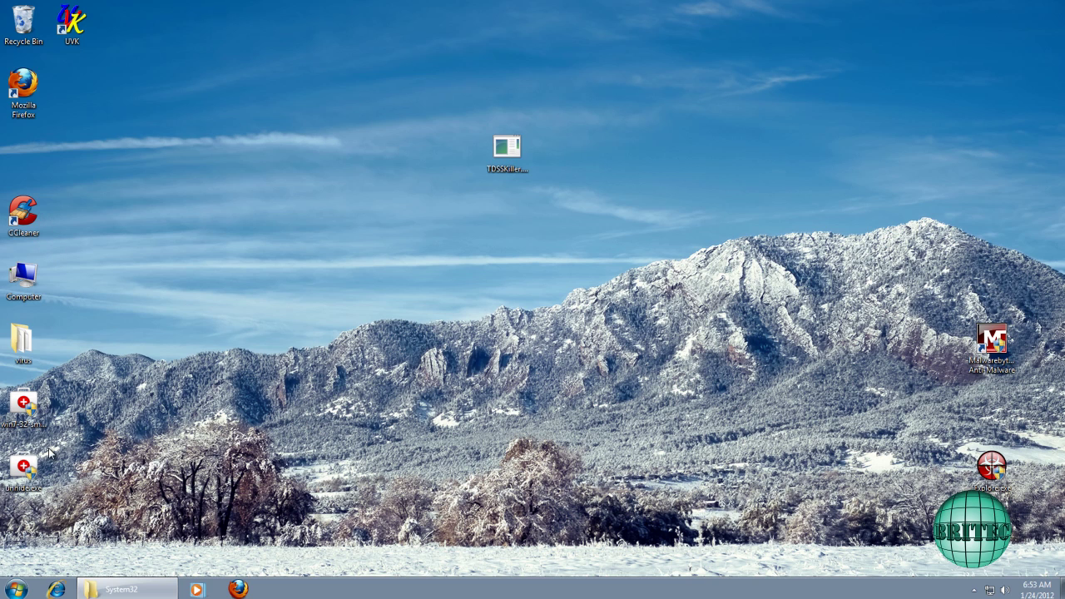
Switch to Internet Explorer, decline making it the default browser, and check the proxy server options in its LAN settings.
click(66, 588)
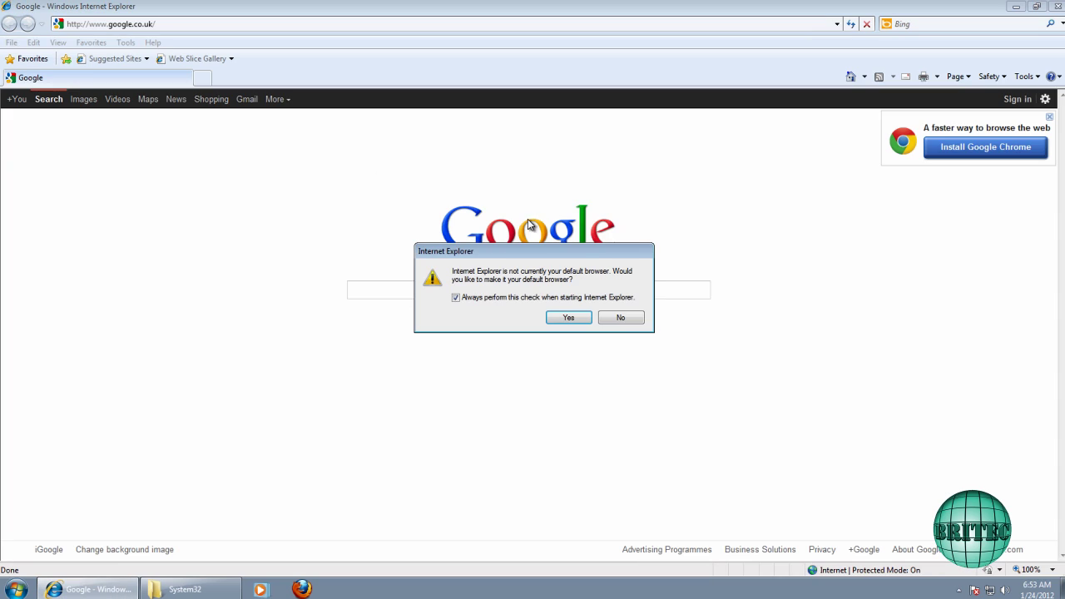
click(623, 316)
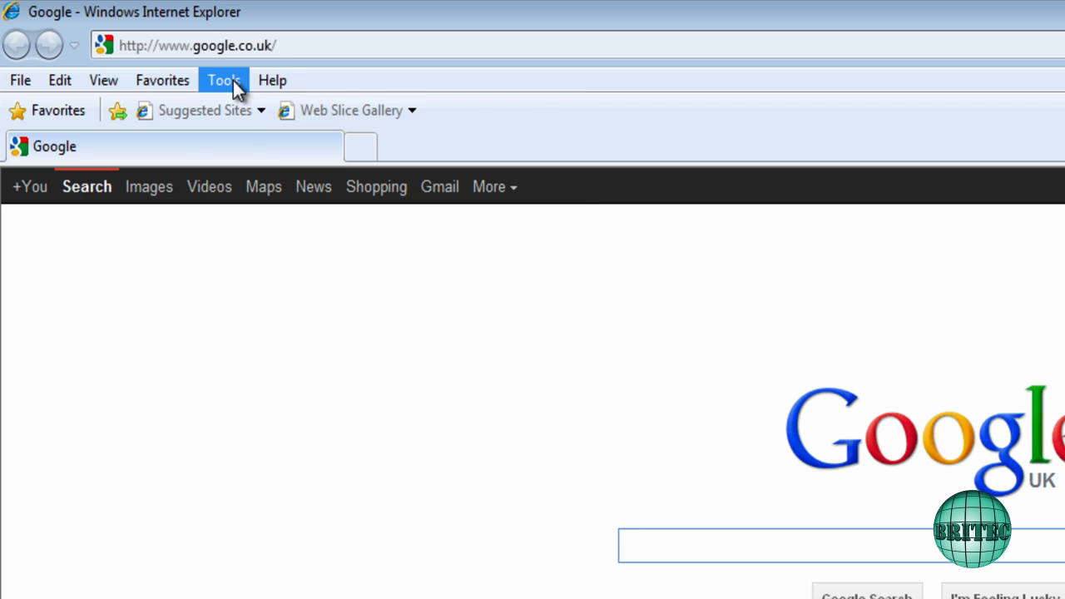
click(233, 81)
click(287, 563)
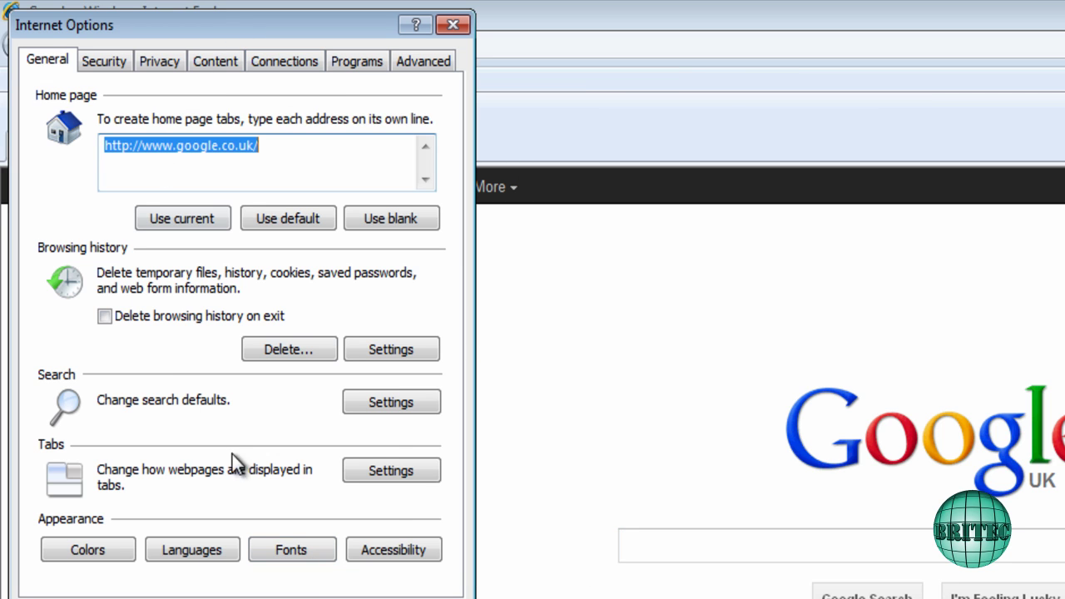
click(280, 61)
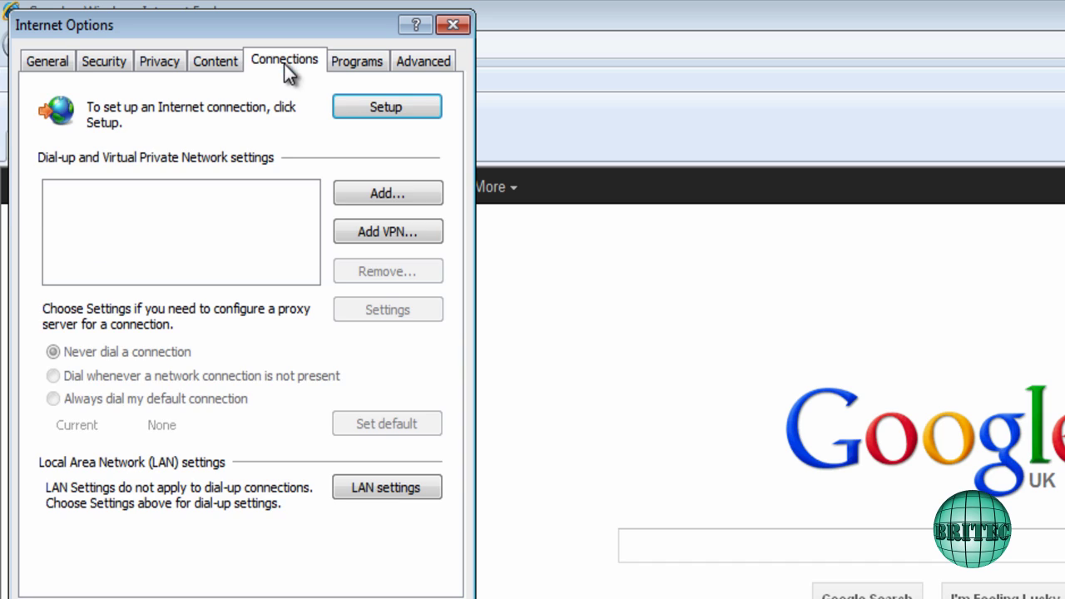
click(399, 492)
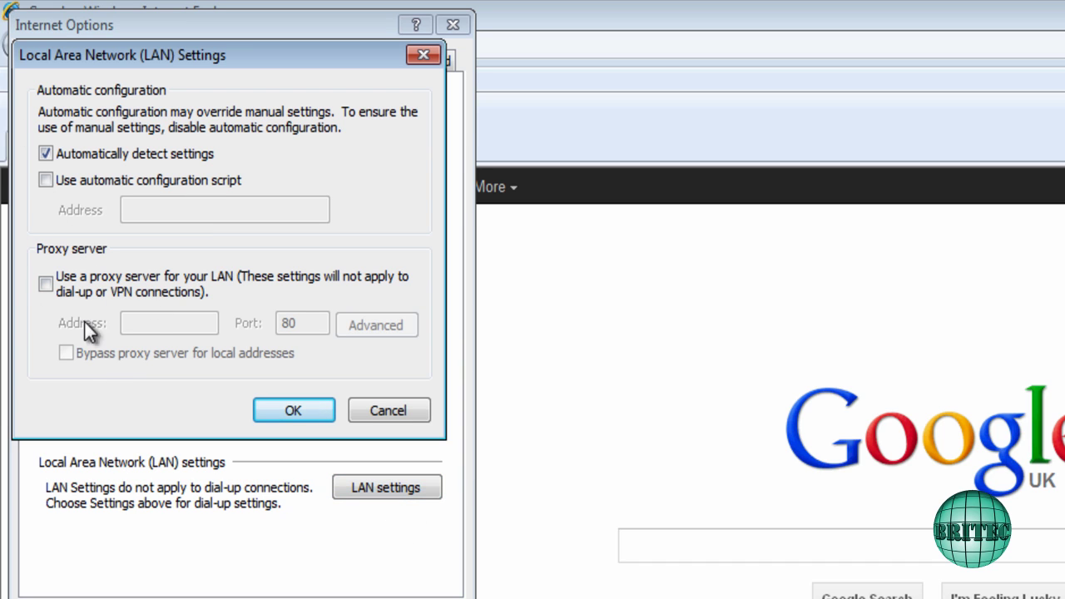
click(424, 56)
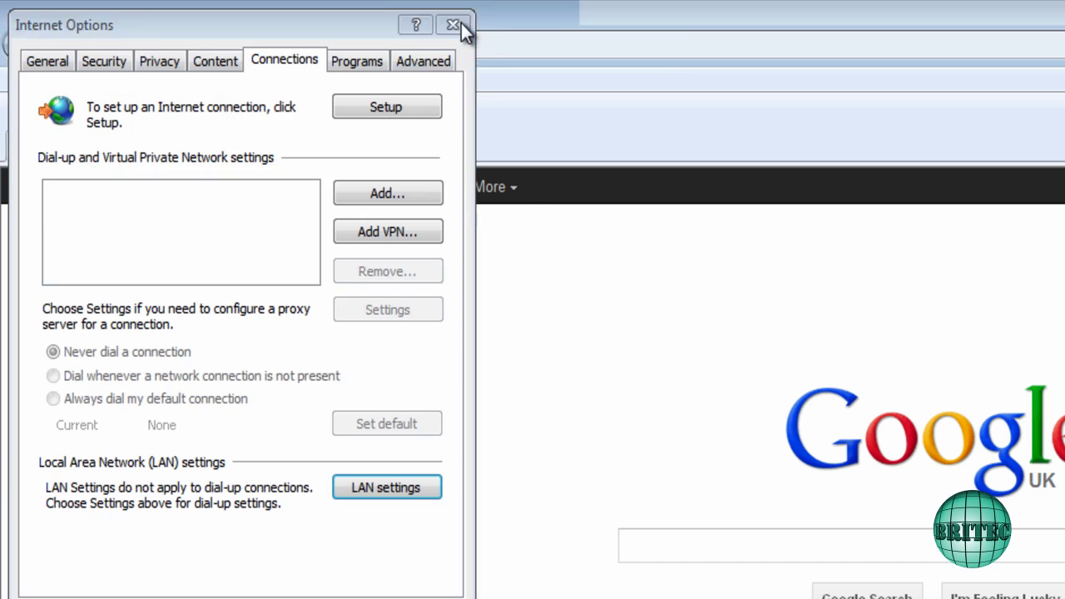
click(456, 24)
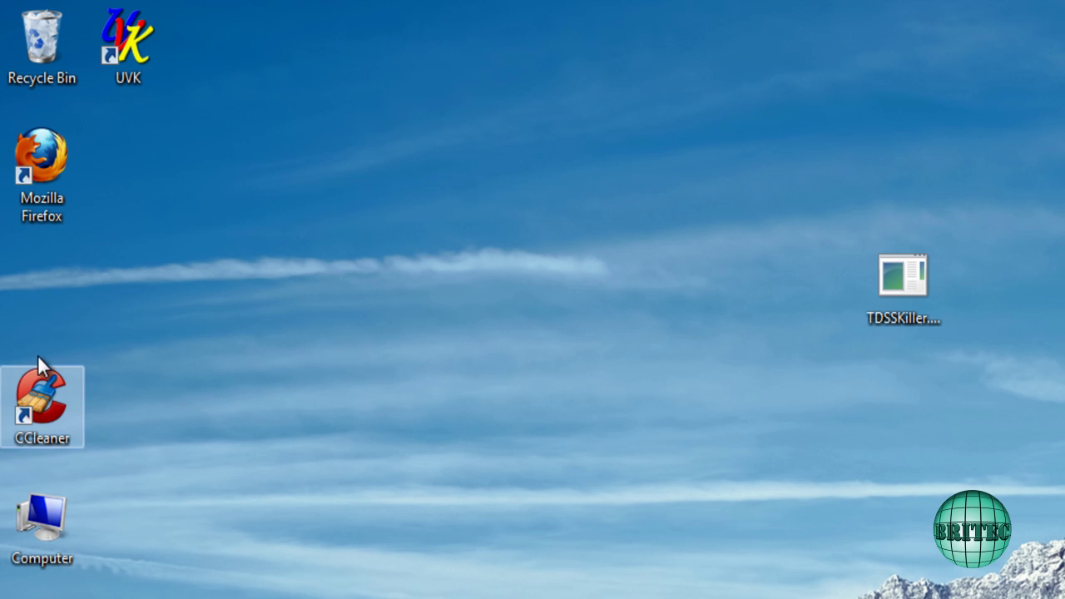
Switch to Mozilla Firefox and check its proxy configuration in the network connection settings, closing the dialogs without changes.
double_click(53, 152)
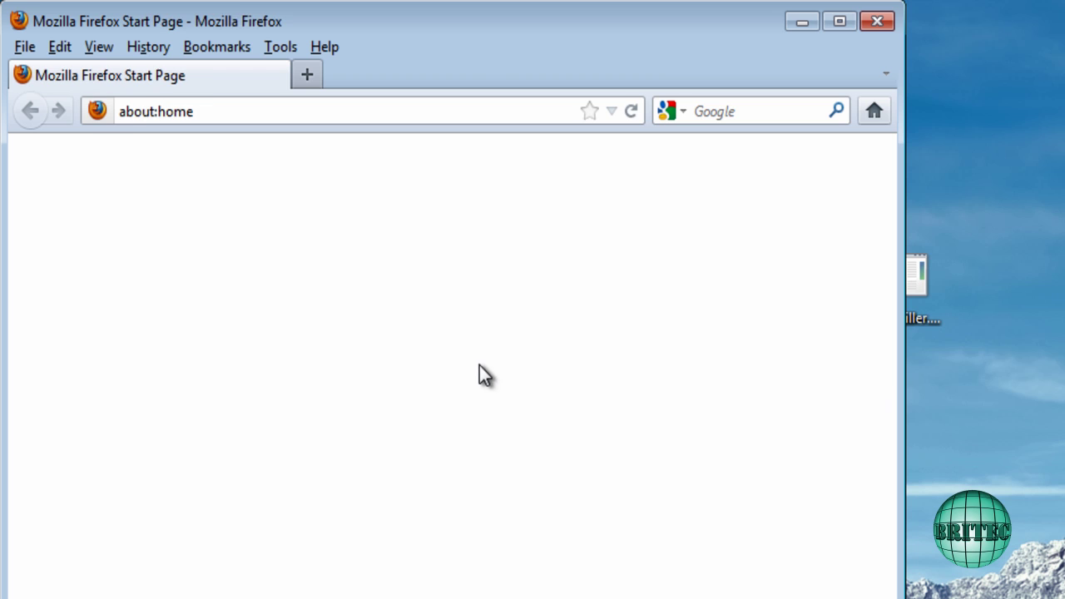
click(840, 21)
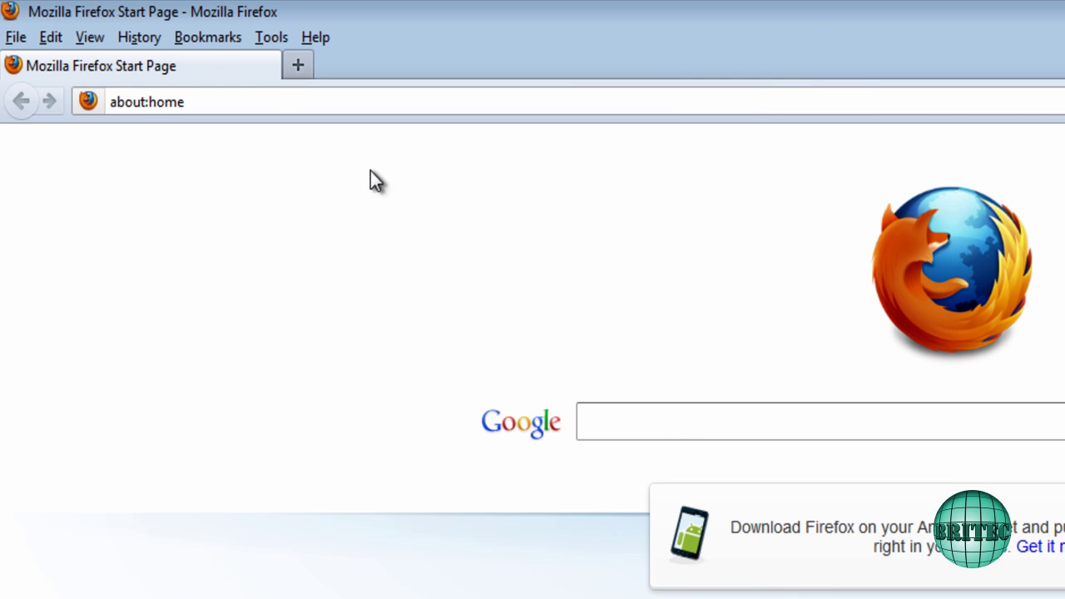
click(268, 37)
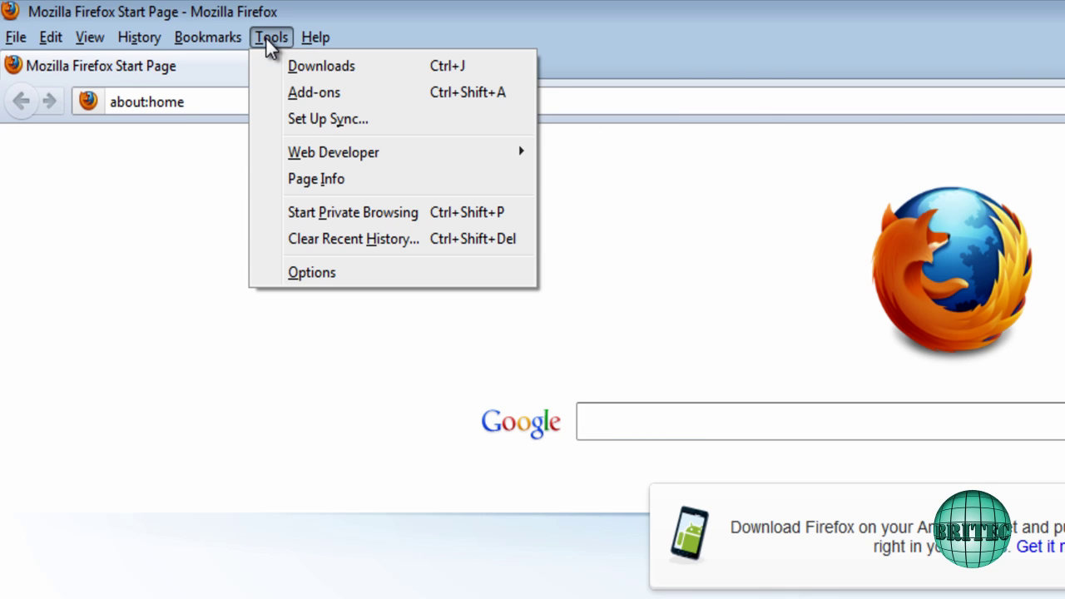
click(317, 272)
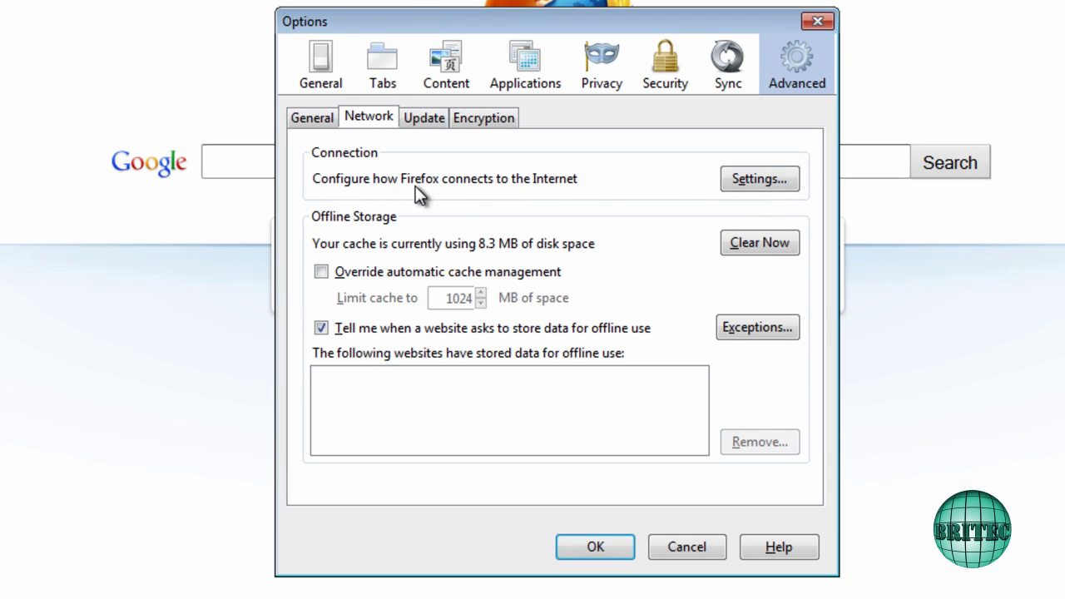
click(737, 183)
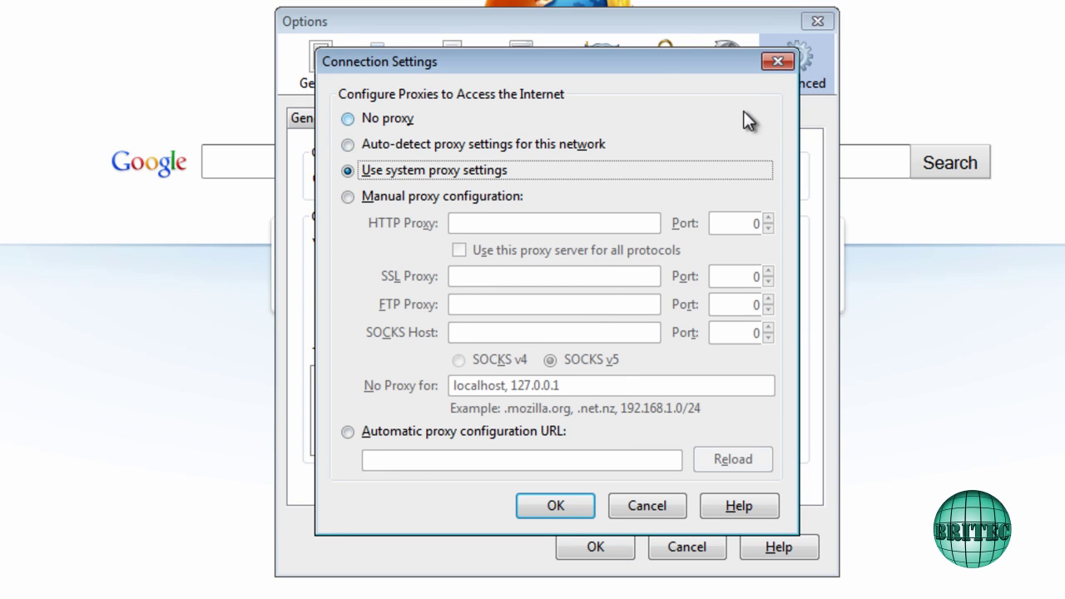
click(776, 62)
click(816, 21)
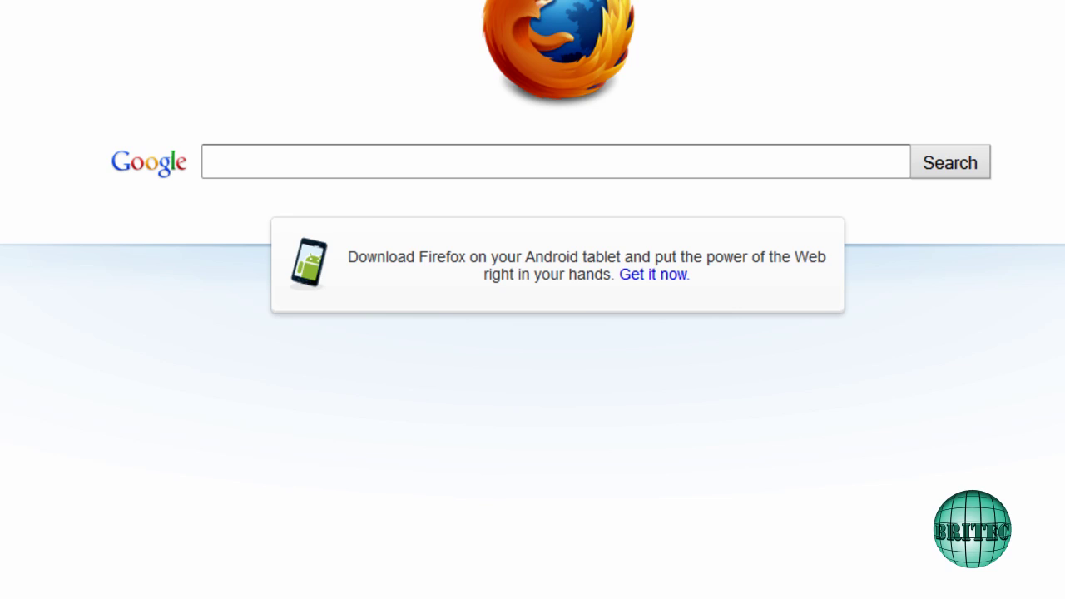